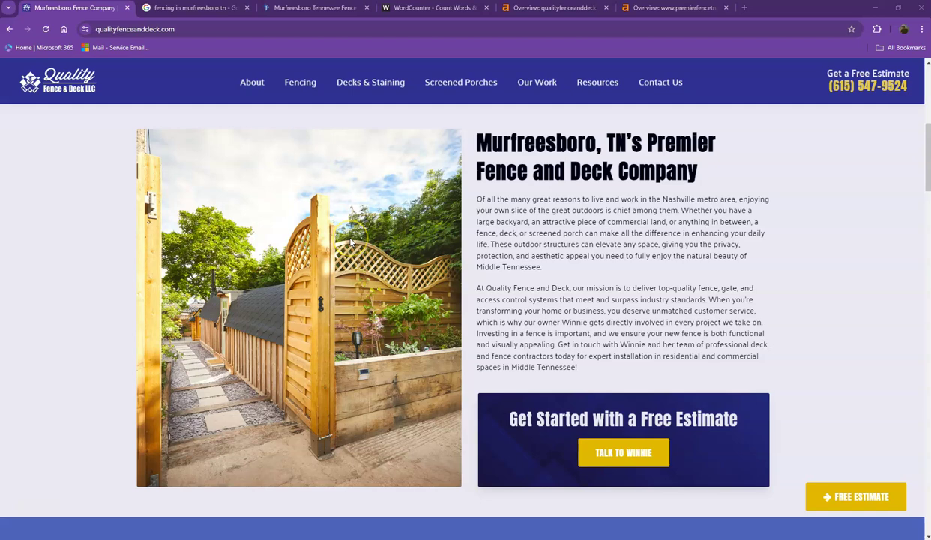
# Look over the introduction, services and contact form sections of the Quality Fence & Deck homepage.
pyautogui.scroll(-7, 350, 239)
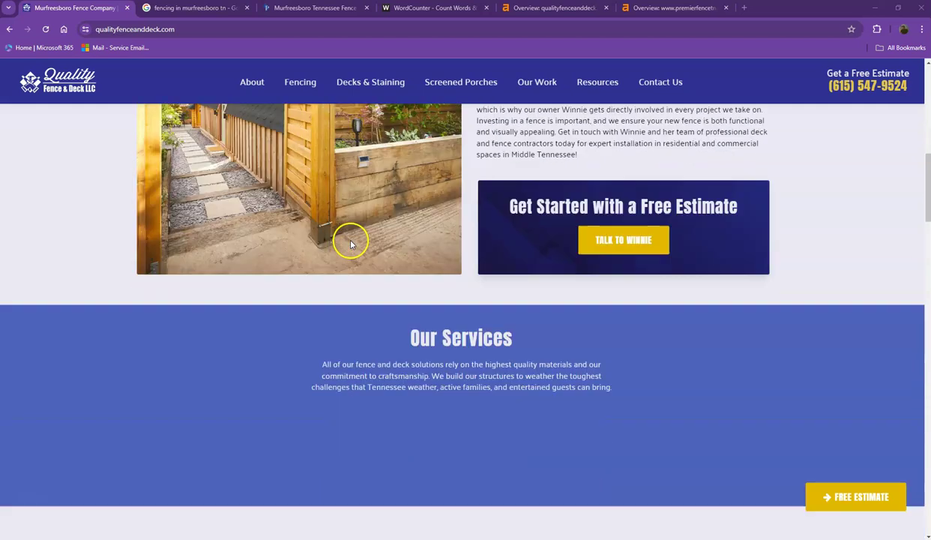
pyautogui.scroll(-3, 351, 243)
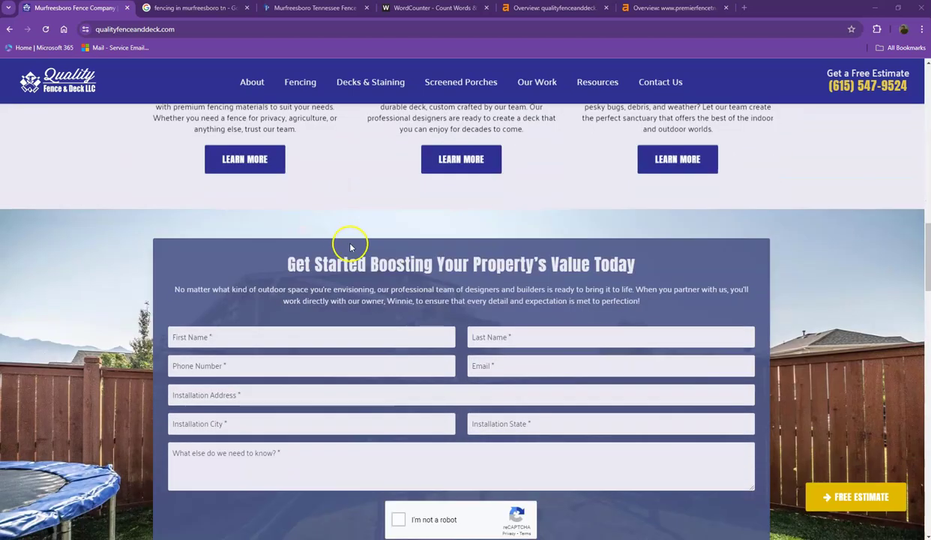
pyautogui.scroll(4, 351, 243)
# Switch to the Premier Fence homepage and skim its hero, fence types and company sections.
pyautogui.click(300, 8)
pyautogui.scroll(-2, 328, 216)
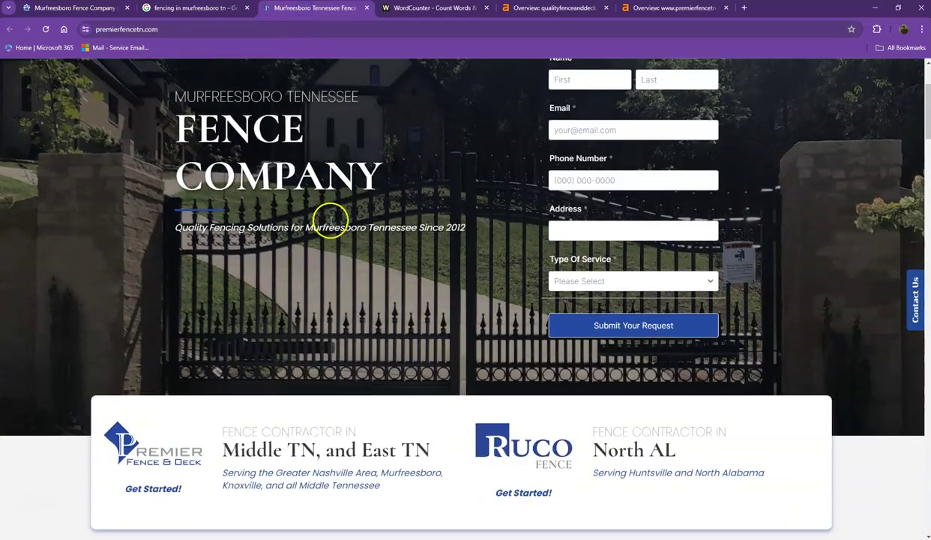
pyautogui.scroll(-3, 345, 243)
pyautogui.scroll(-8, 345, 247)
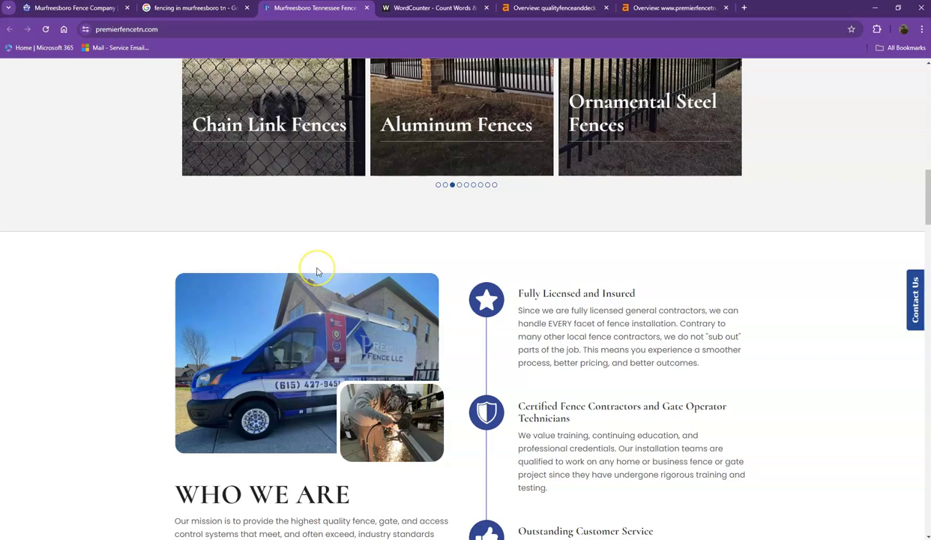
pyautogui.scroll(12, 316, 270)
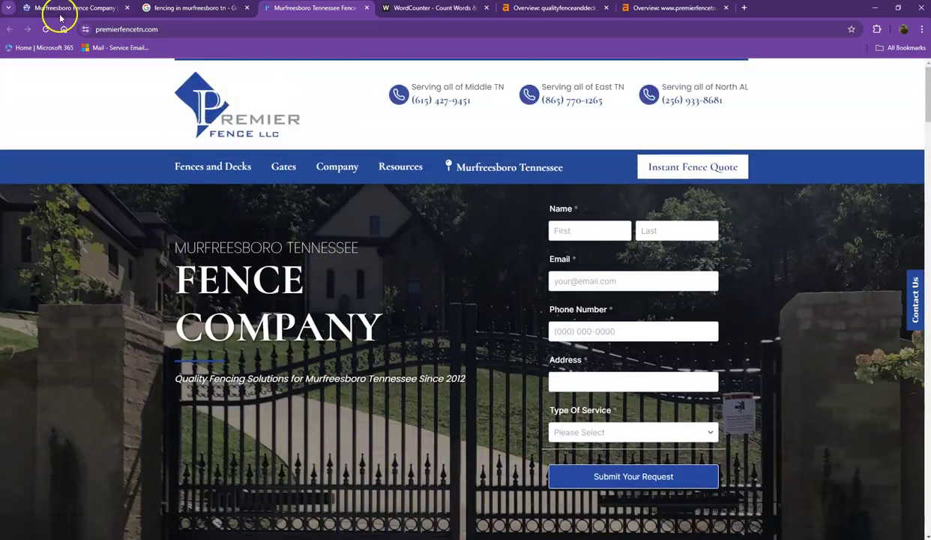
# Return to the Quality Fence & Deck homepage and examine its sections from the hero to the fencing specialties.
pyautogui.click(60, 10)
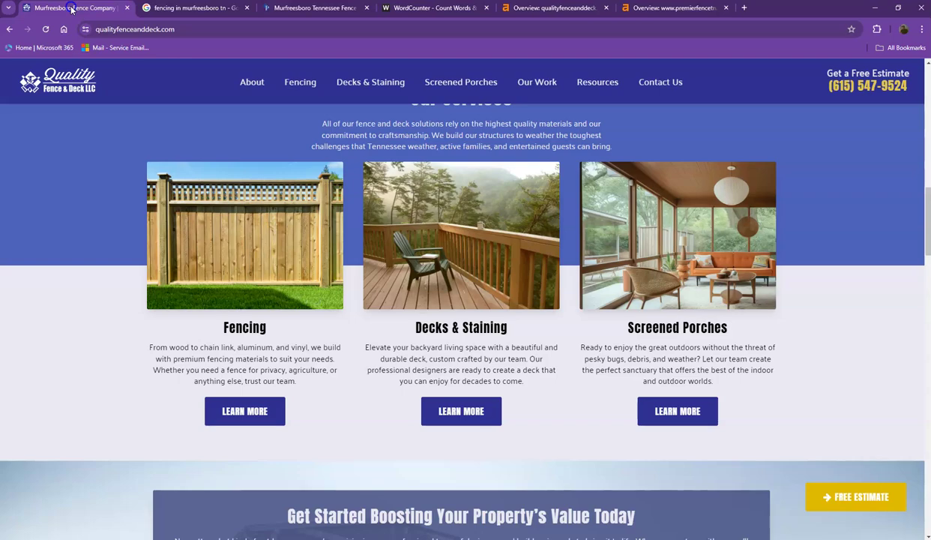
pyautogui.scroll(10, 100, 144)
pyautogui.scroll(2, 101, 174)
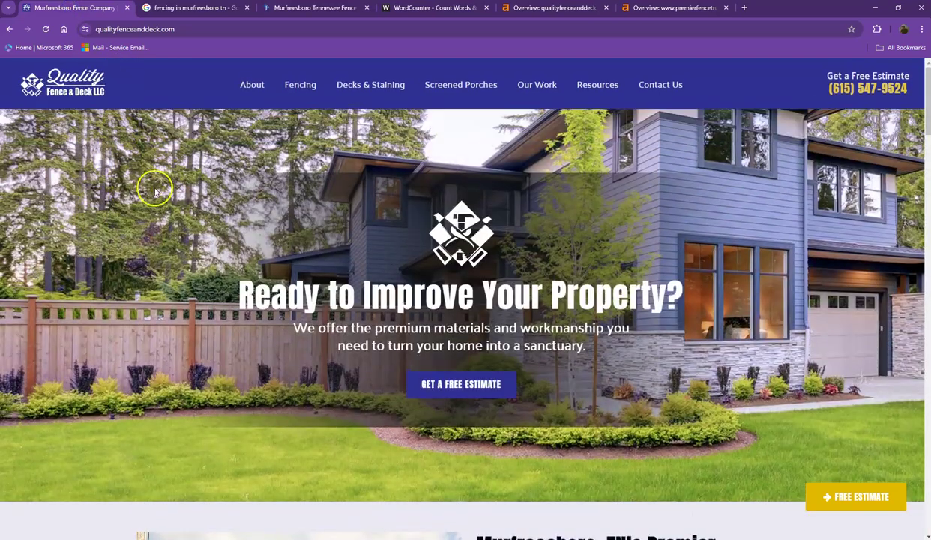
pyautogui.scroll(-10, 156, 192)
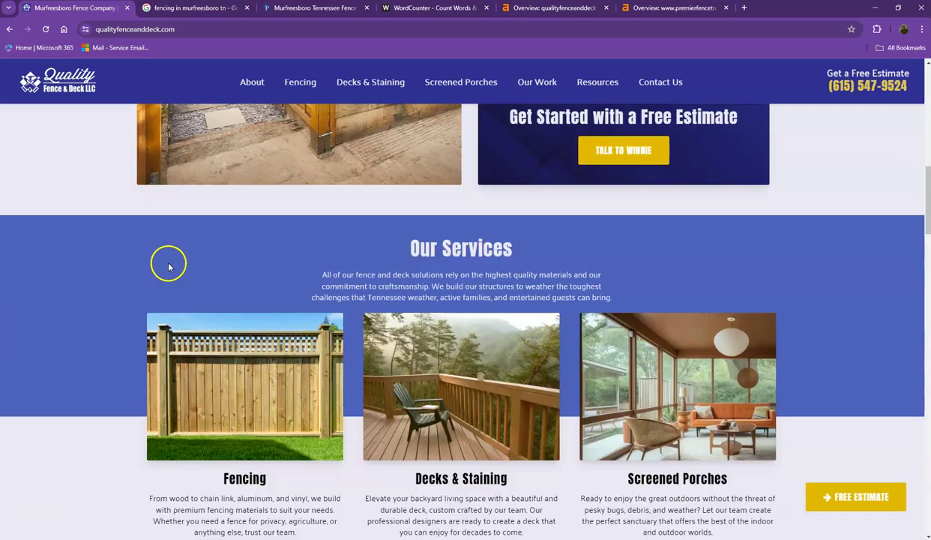
pyautogui.scroll(-2, 168, 265)
pyautogui.scroll(-1, 322, 267)
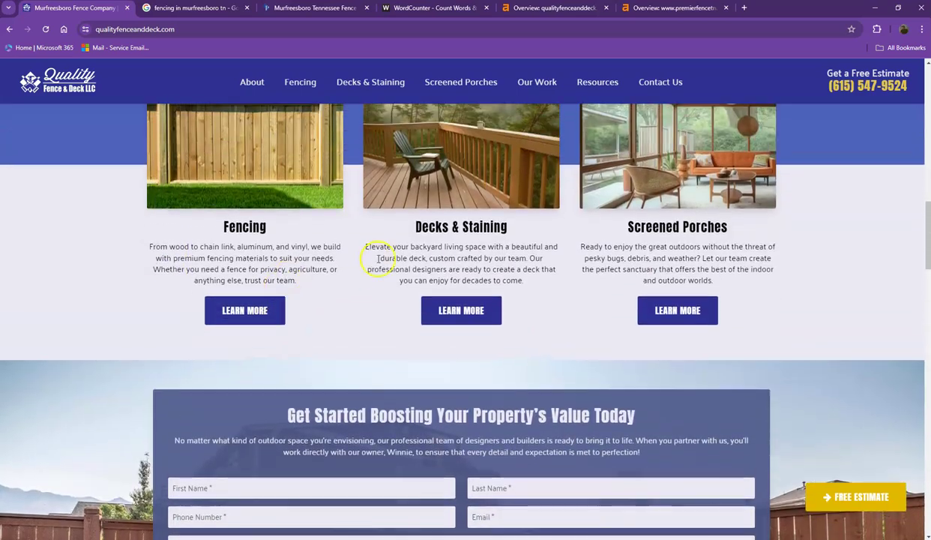
pyautogui.scroll(-10, 367, 262)
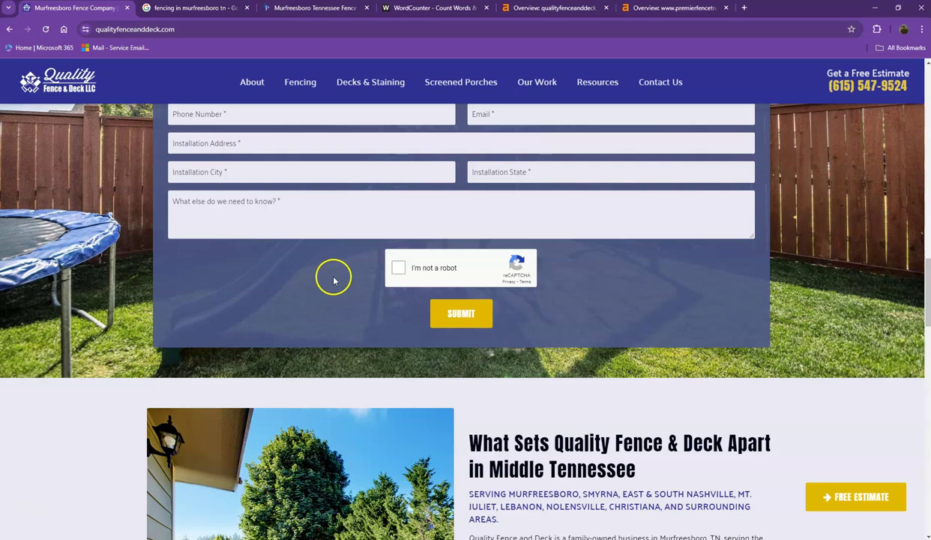
pyautogui.scroll(-8, 332, 279)
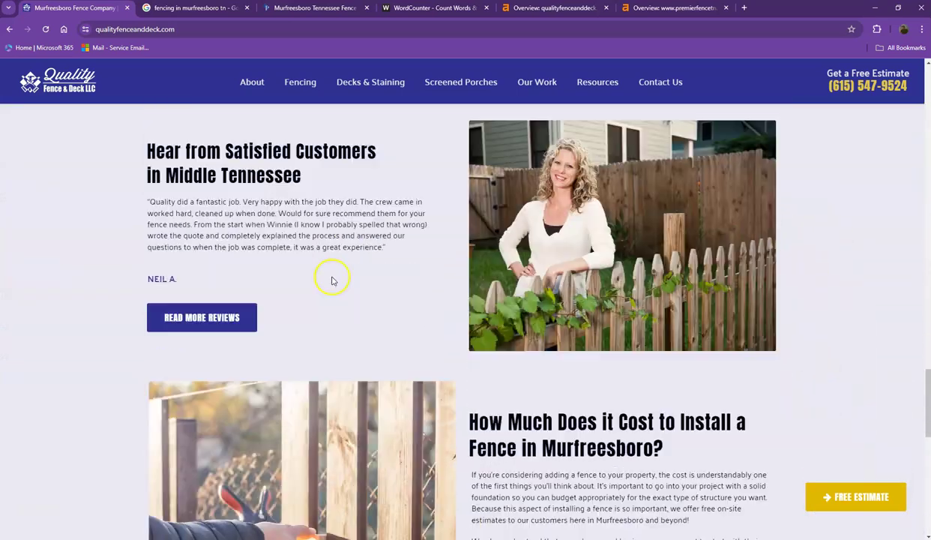
pyautogui.scroll(-5, 334, 278)
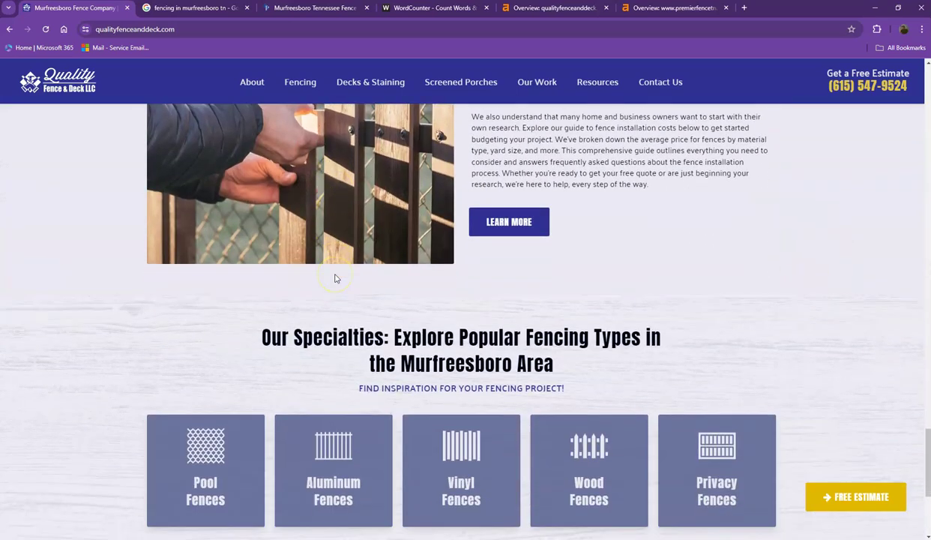
# Review the Quality Fence & Deck homepage copy again, from the fencing specialties back to the introduction.
pyautogui.scroll(6, 336, 280)
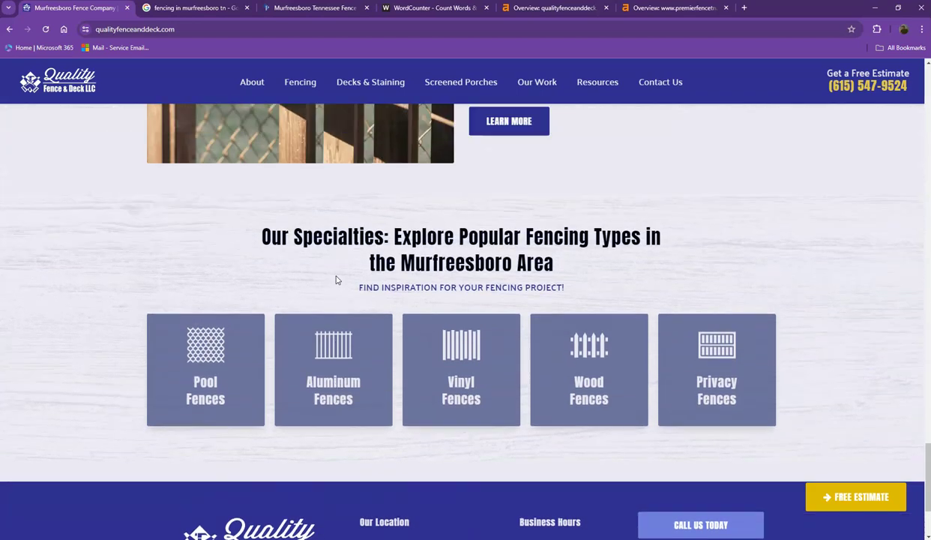
pyautogui.scroll(3, 336, 280)
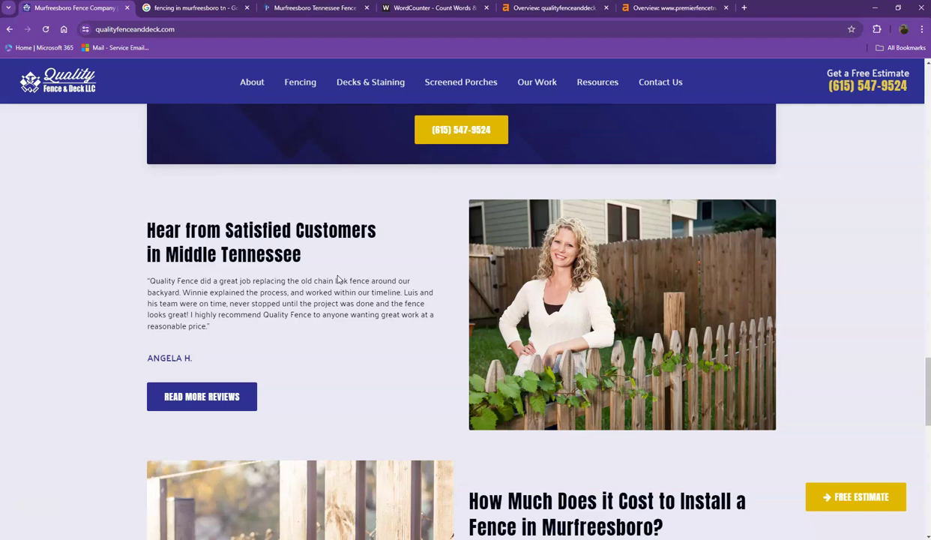
pyautogui.scroll(5, 338, 279)
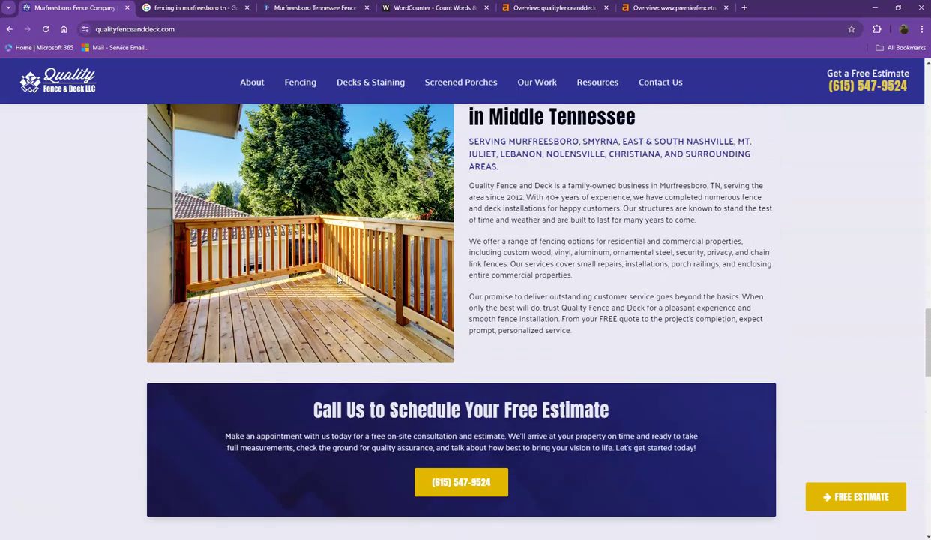
pyautogui.scroll(3, 337, 278)
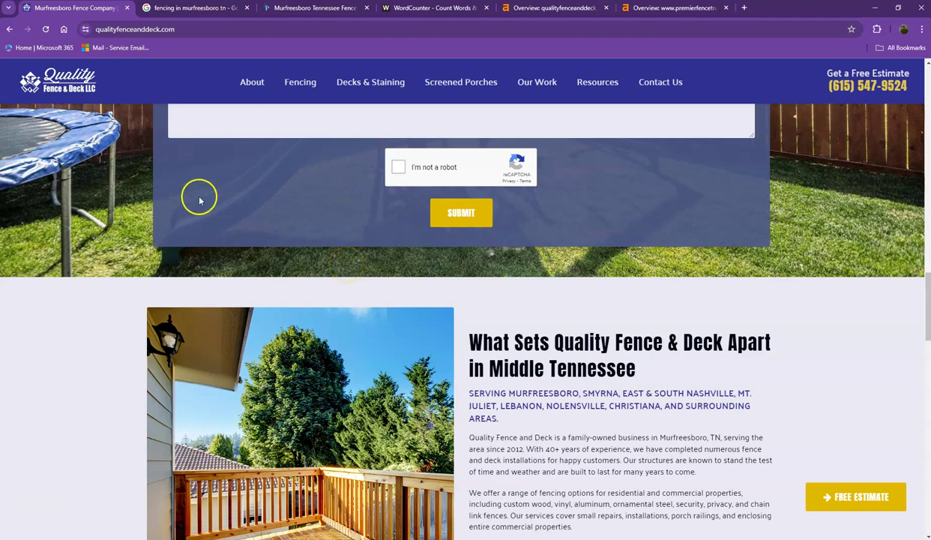
pyautogui.scroll(4, 120, 210)
pyautogui.scroll(7, 114, 221)
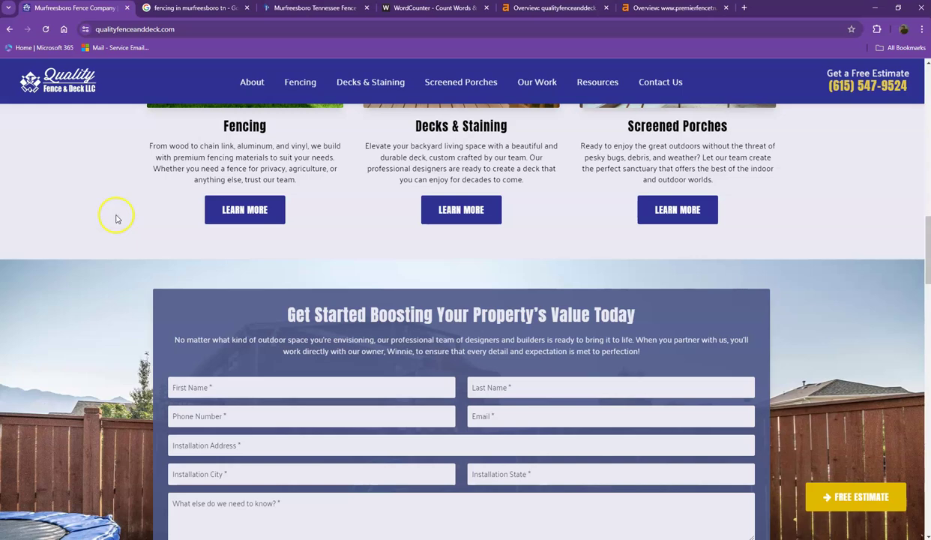
pyautogui.scroll(7, 110, 229)
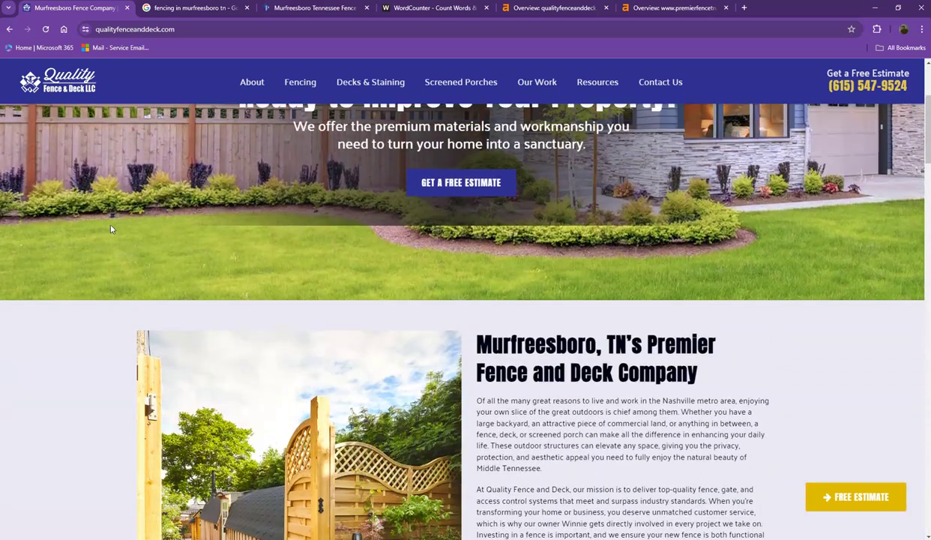
# Copy all the text of the Quality Fence & Deck homepage and paste it into WordCounter.
pyautogui.click(92, 282)
pyautogui.scroll(-1, 91, 270)
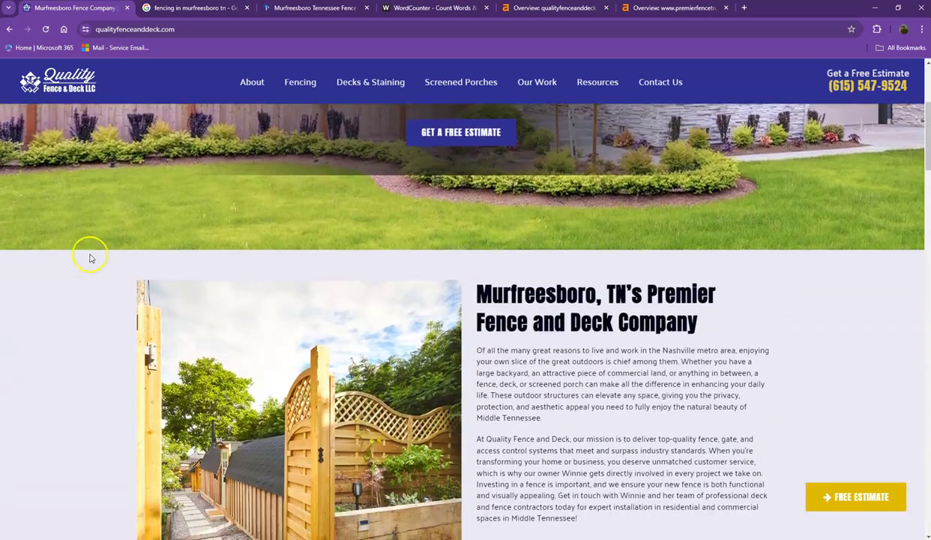
pyautogui.hotkey('ctrl', 'a')
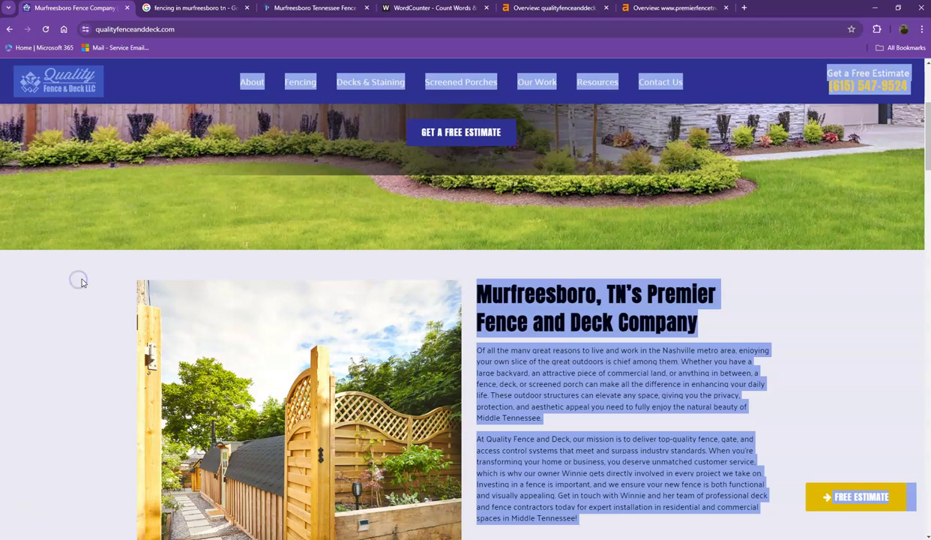
pyautogui.click(417, 8)
pyautogui.click(324, 198)
pyautogui.hotkey('ctrl', 'v')
# Examine the word count and keyword density of the pasted homepage text.
pyautogui.scroll(6, 330, 247)
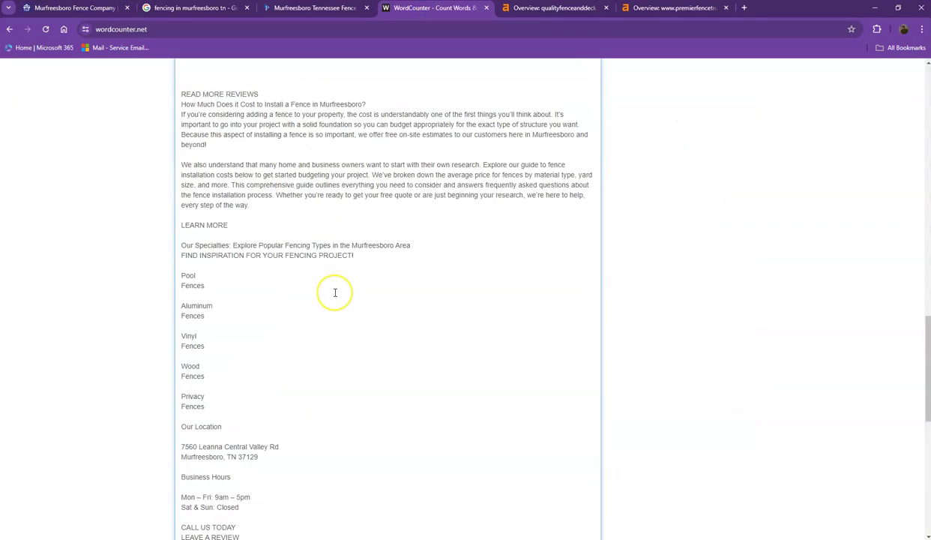
pyautogui.scroll(15, 335, 293)
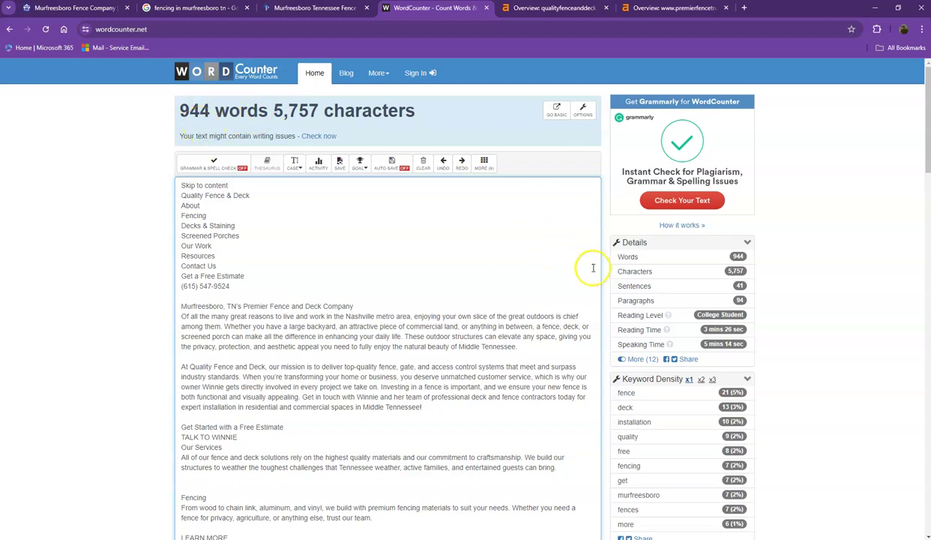
pyautogui.scroll(-1, 544, 280)
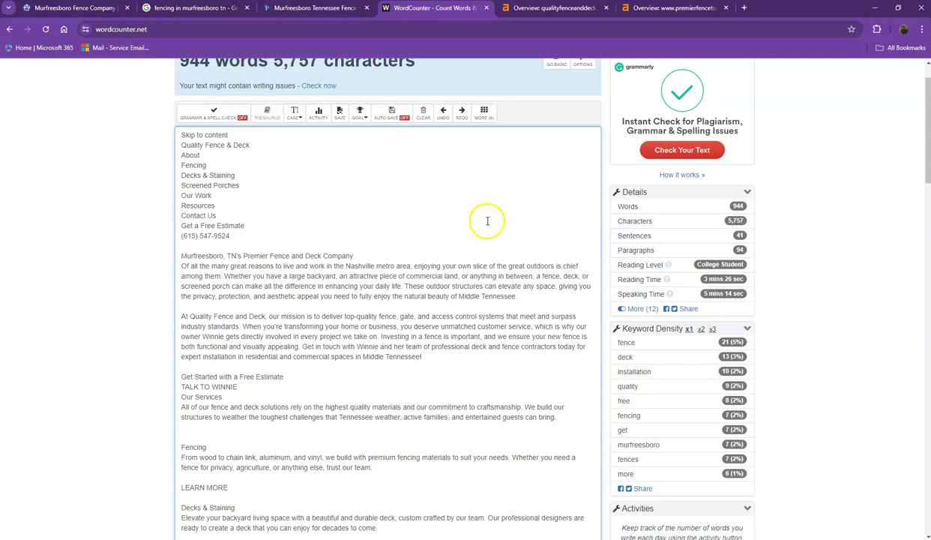
pyautogui.scroll(-3, 486, 221)
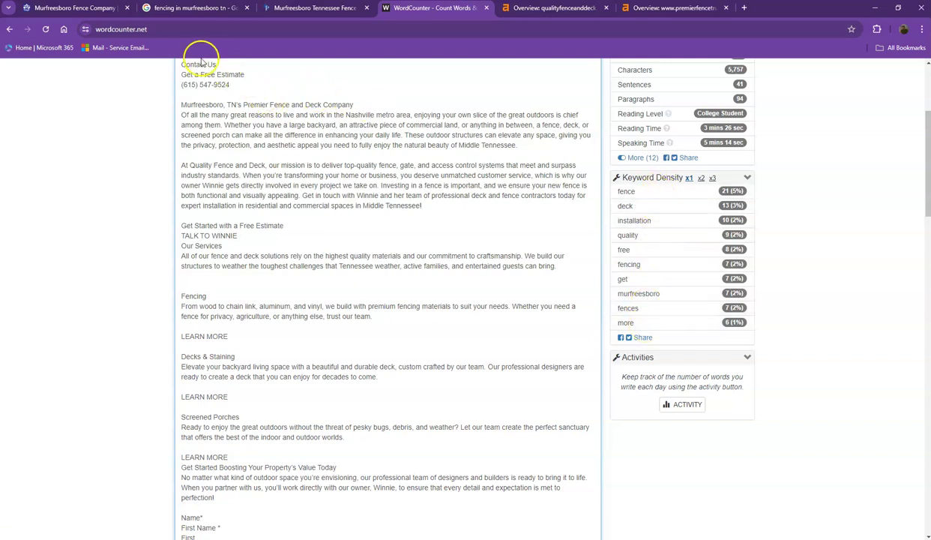
# Go back to the Quality Fence & Deck homepage, clear the text selection and view the hero section.
pyautogui.click(92, 9)
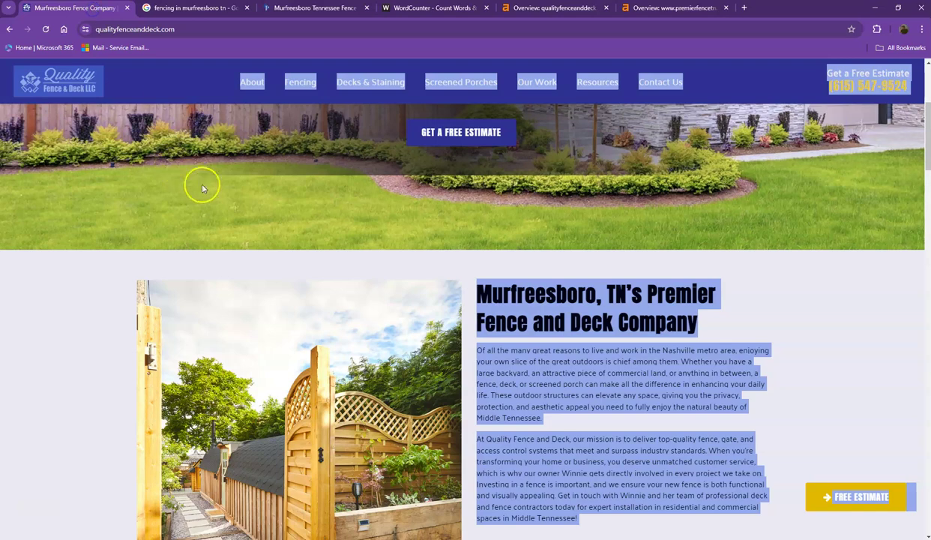
pyautogui.click(106, 289)
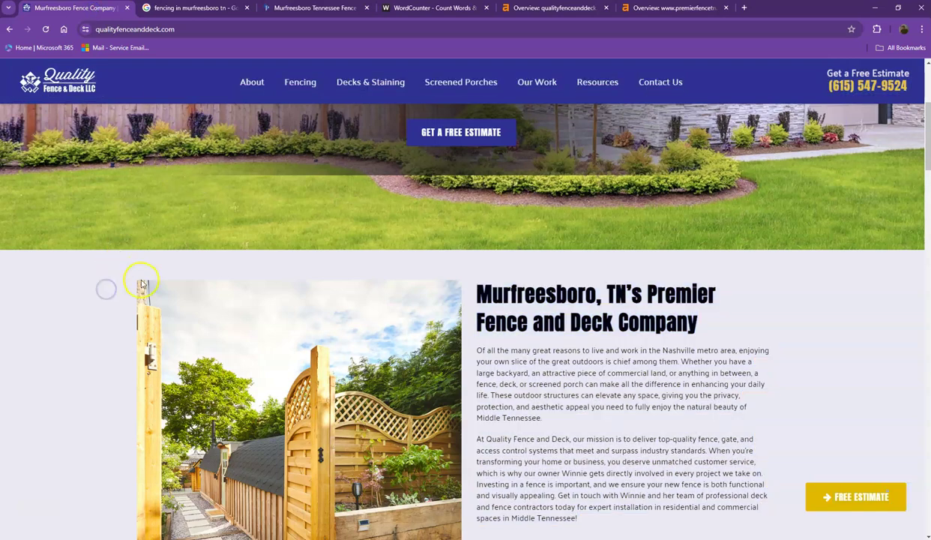
pyautogui.scroll(2, 297, 315)
pyautogui.scroll(2, 296, 316)
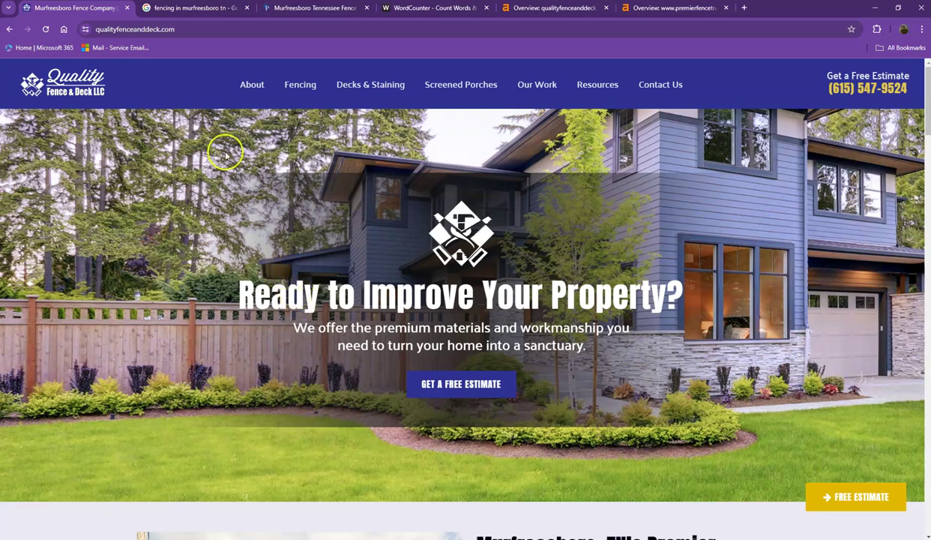
# Examine the map listings and organic Google results for "fencing in murfreesboro tn".
pyautogui.click(193, 9)
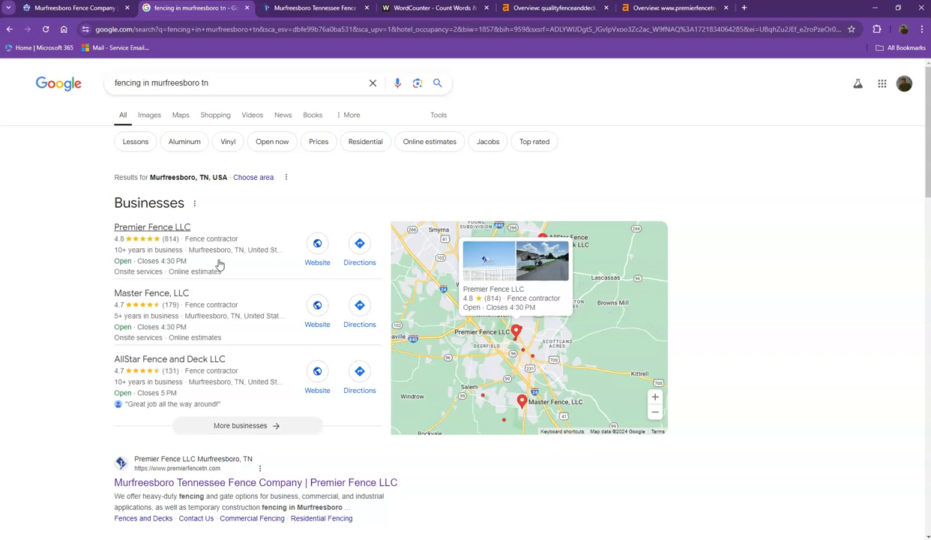
pyautogui.scroll(-3, 94, 279)
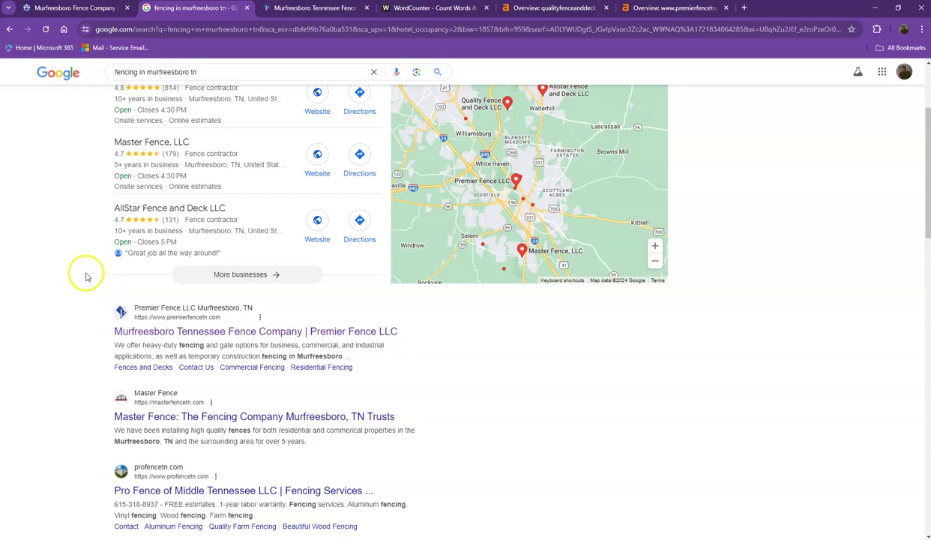
pyautogui.scroll(-1, 83, 276)
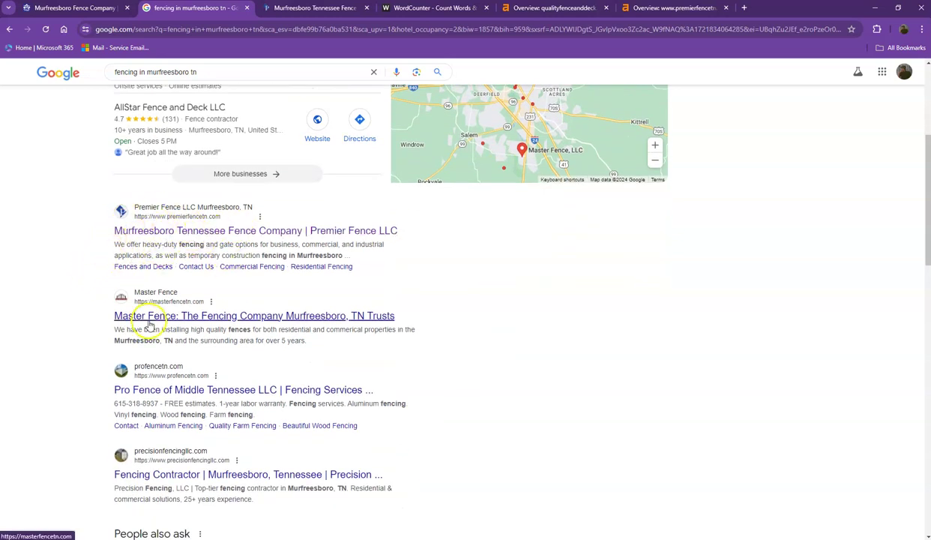
pyautogui.scroll(-1, 150, 328)
pyautogui.scroll(-2, 154, 330)
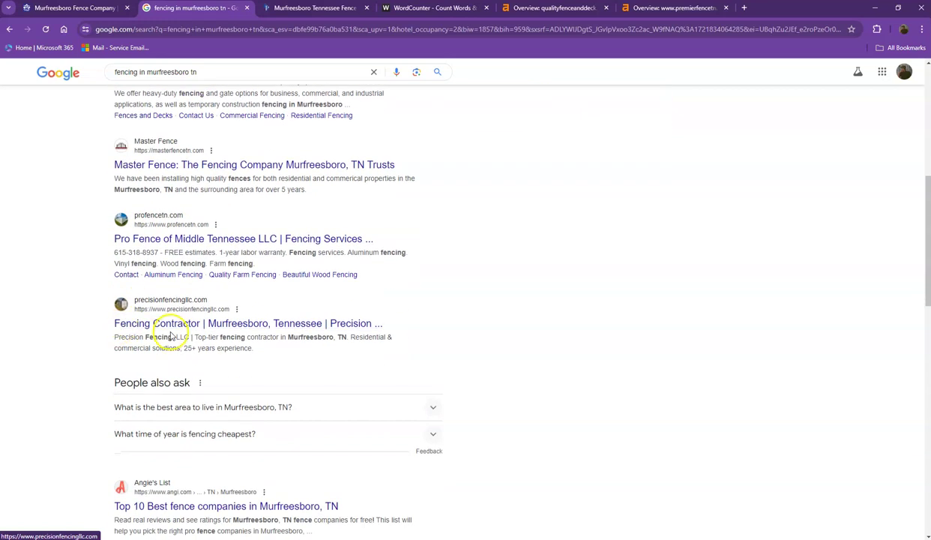
pyautogui.scroll(-4, 154, 332)
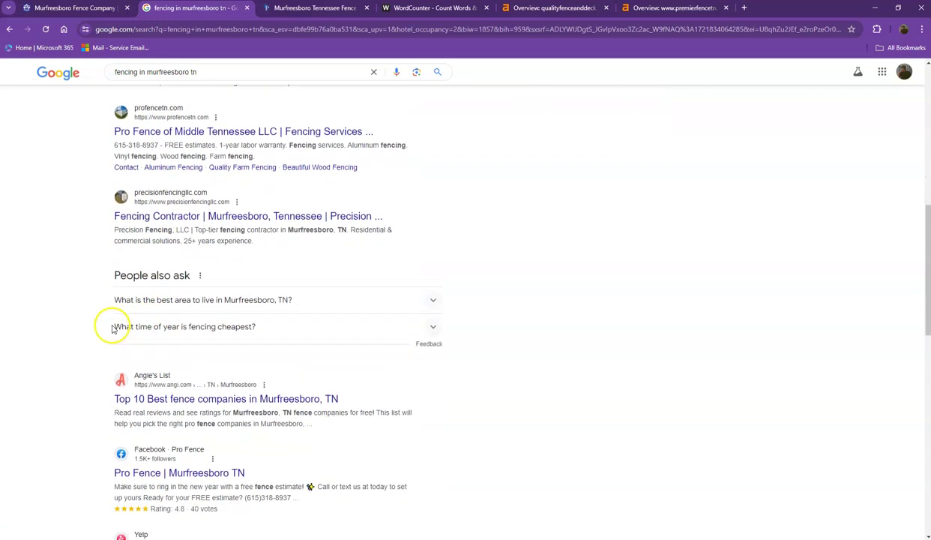
pyautogui.scroll(6, 115, 328)
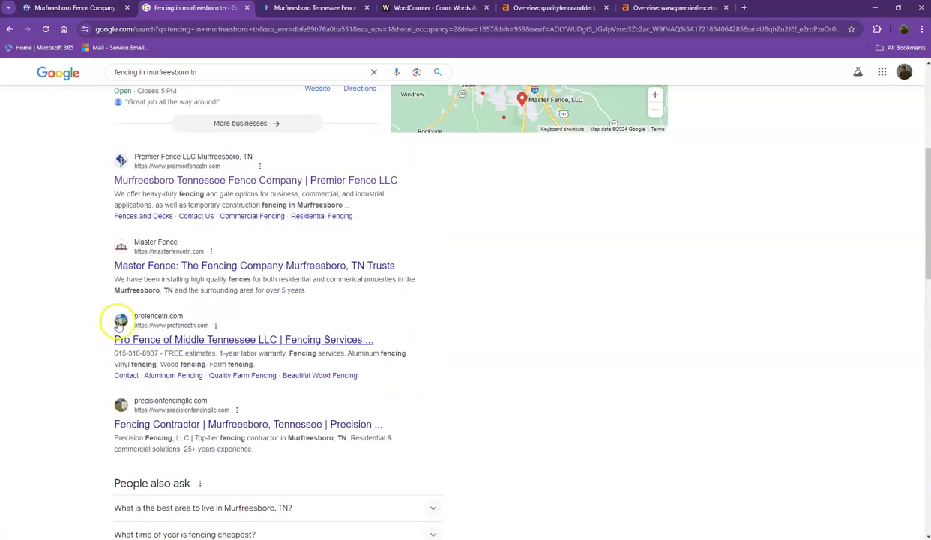
pyautogui.scroll(1, 150, 322)
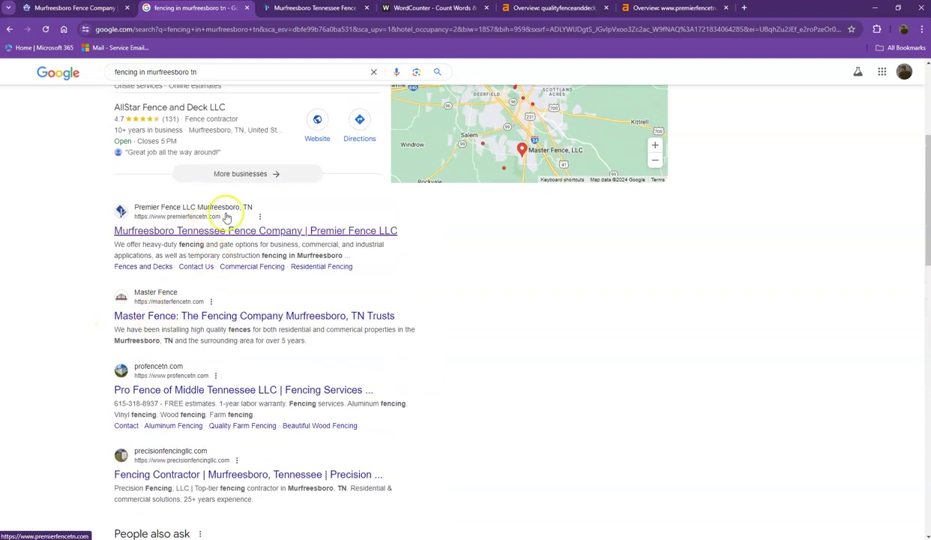
# Examine the Premier Fence homepage from its hero section down to the FAQs.
pyautogui.click(303, 9)
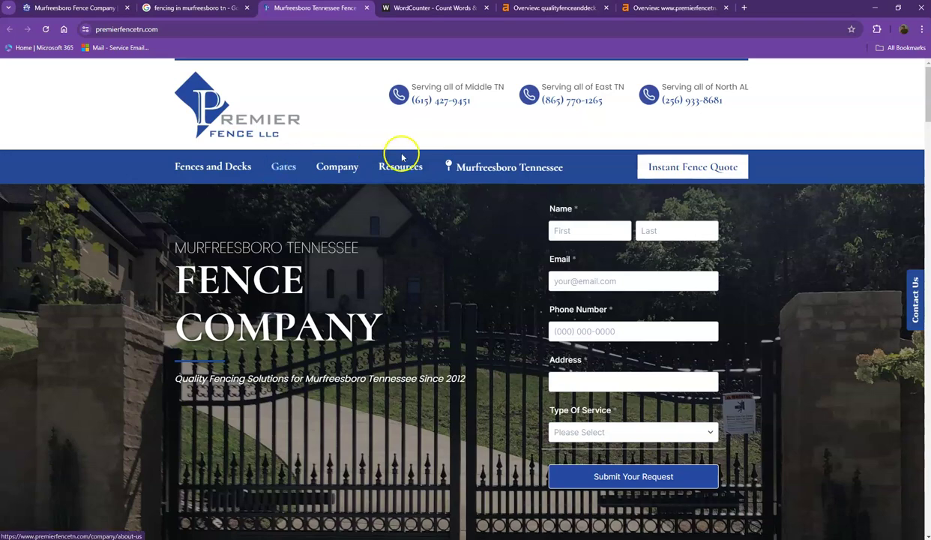
pyautogui.scroll(-1, 529, 213)
pyautogui.scroll(-10, 517, 218)
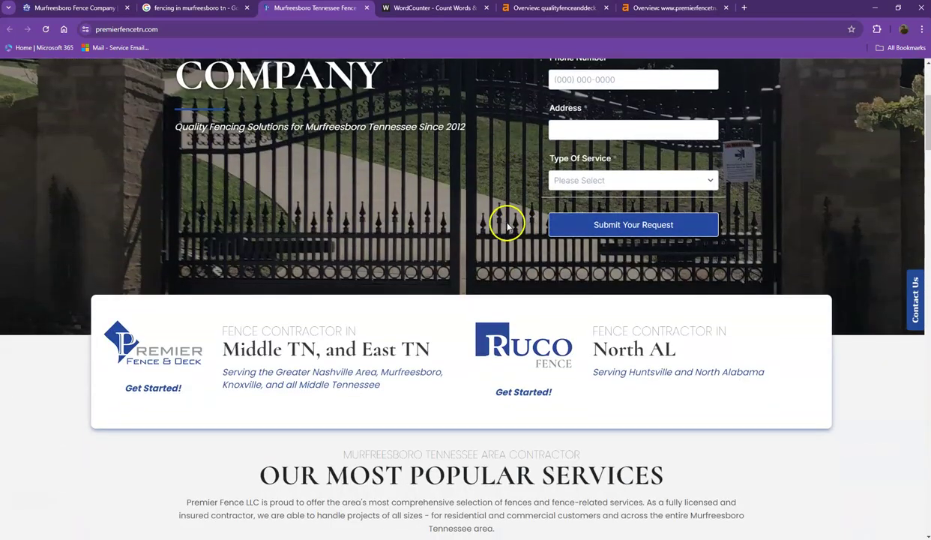
pyautogui.scroll(-10, 497, 225)
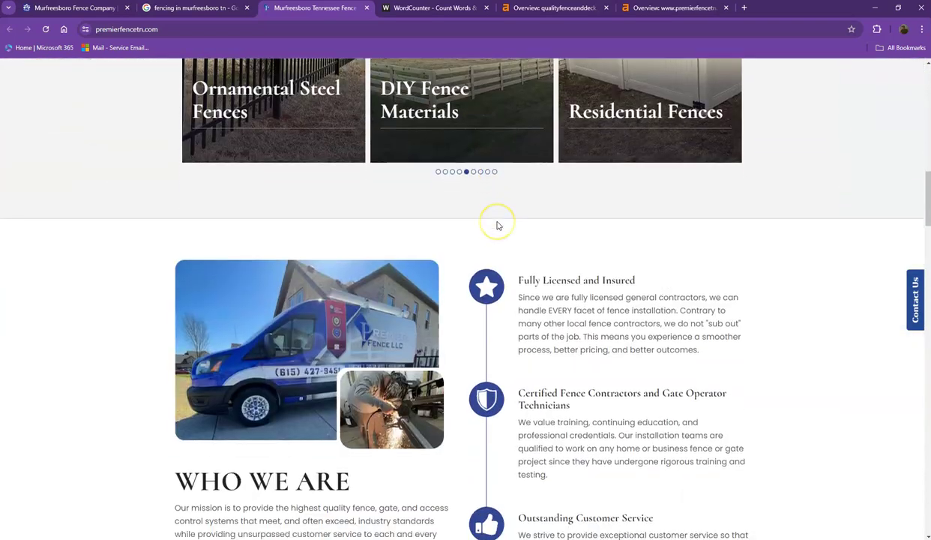
pyautogui.scroll(-15, 496, 227)
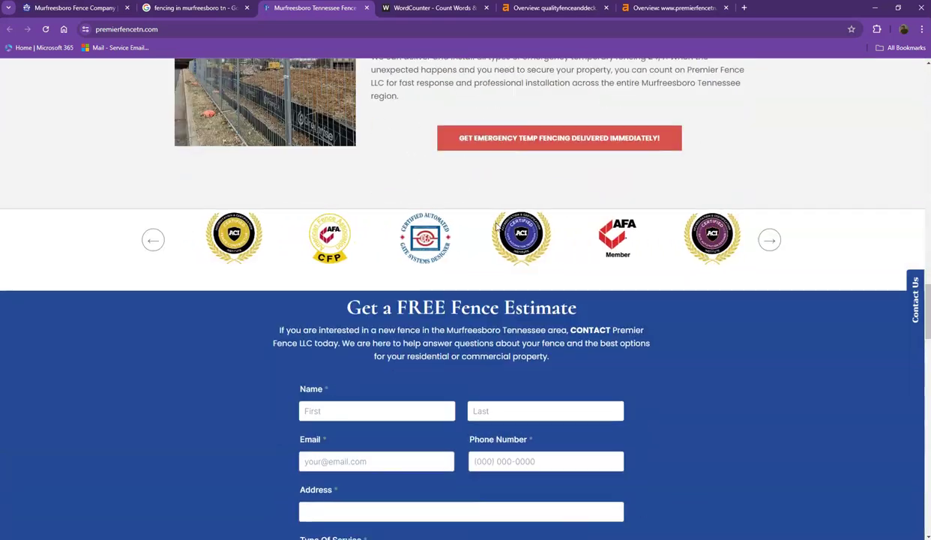
pyautogui.scroll(-7, 496, 226)
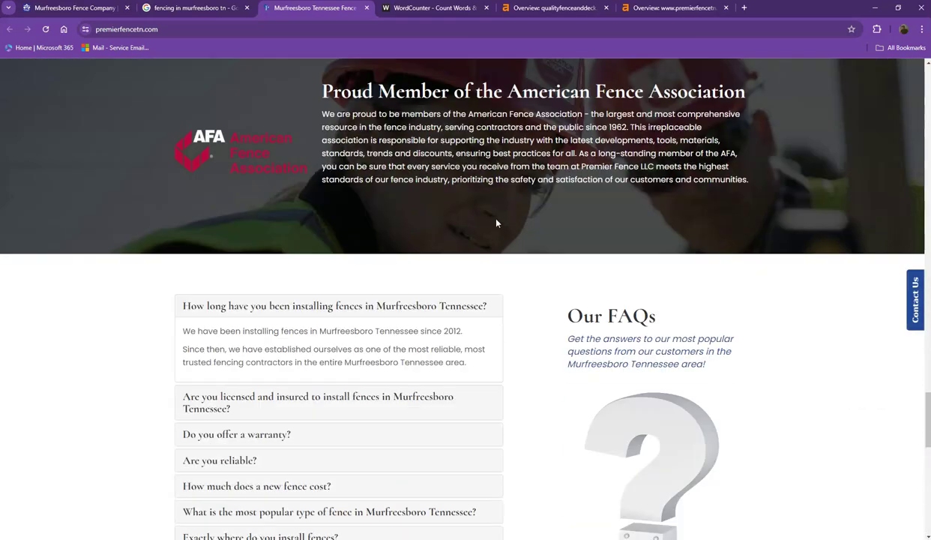
# Copy all the text of the Premier Fence homepage and replace the existing text in WordCounter with it.
pyautogui.hotkey('ctrl', 'a')
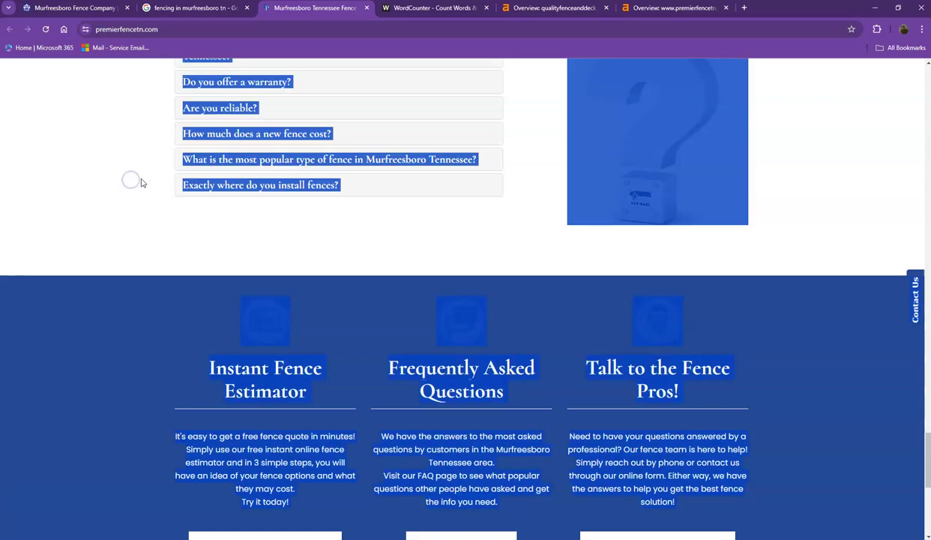
pyautogui.click(433, 8)
pyautogui.hotkey('ctrl', 'a')
pyautogui.hotkey('ctrl', 'v')
pyautogui.scroll(20, 326, 264)
pyautogui.scroll(2, 258, 243)
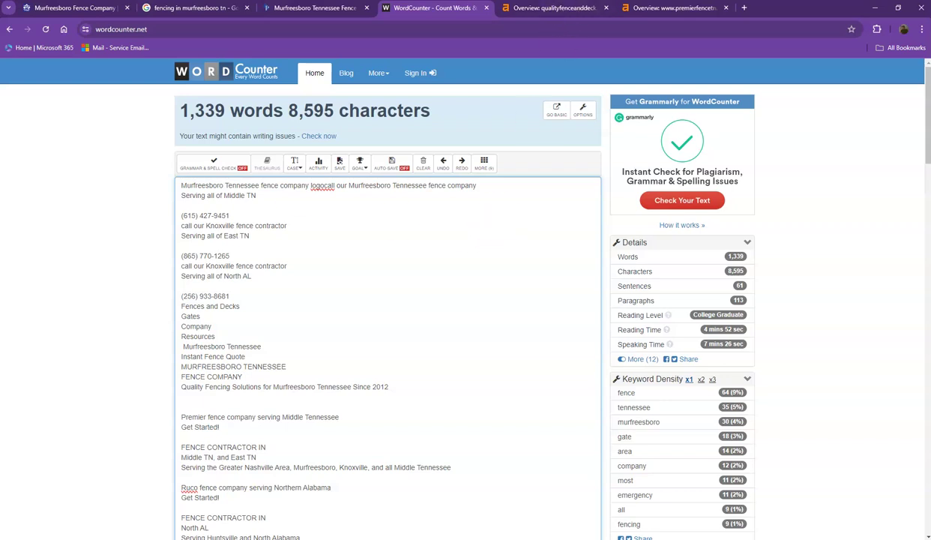
# Compare the Ahrefs overviews of qualityfenceanddeck.com and premierfencetn.com for domain rating, backlinks, referring domains, keywords and traffic.
pyautogui.click(537, 8)
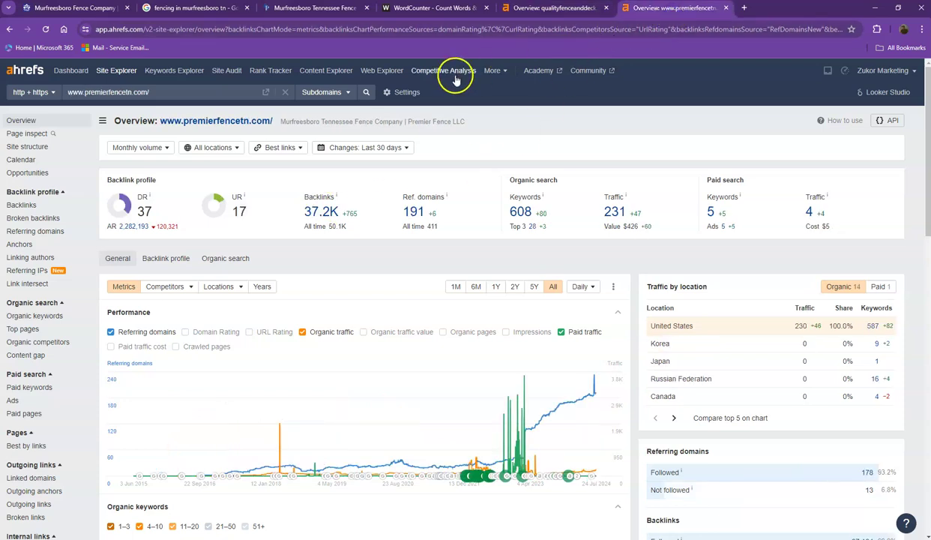
pyautogui.click(555, 9)
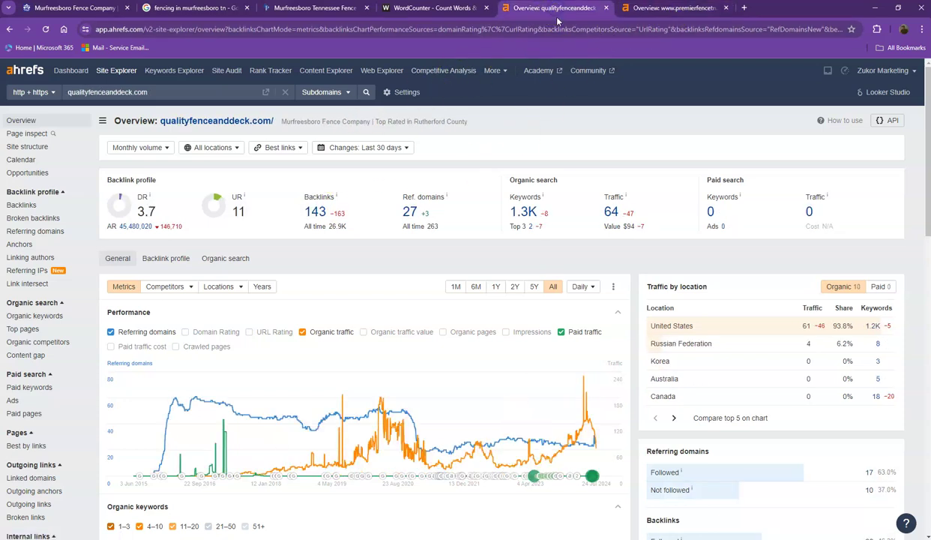
pyautogui.click(669, 9)
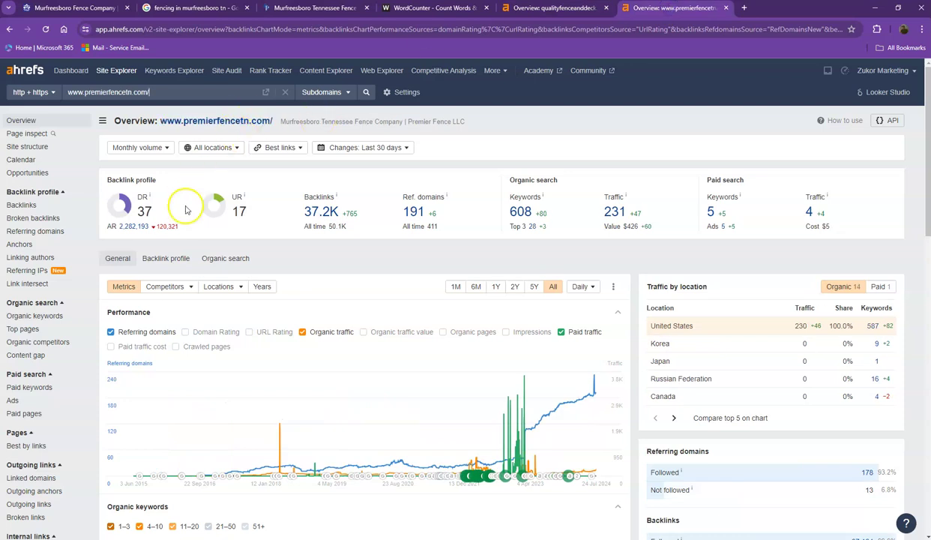
pyautogui.click(538, 9)
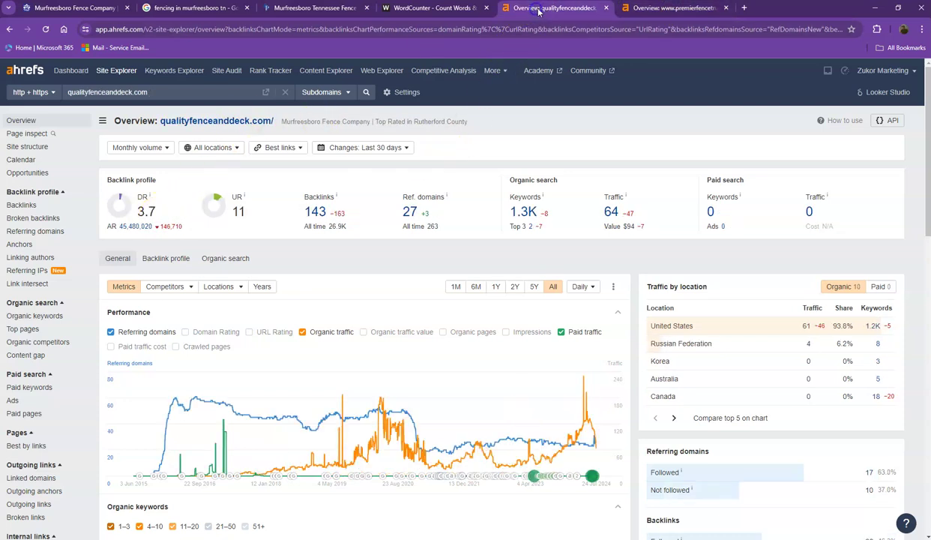
pyautogui.click(642, 9)
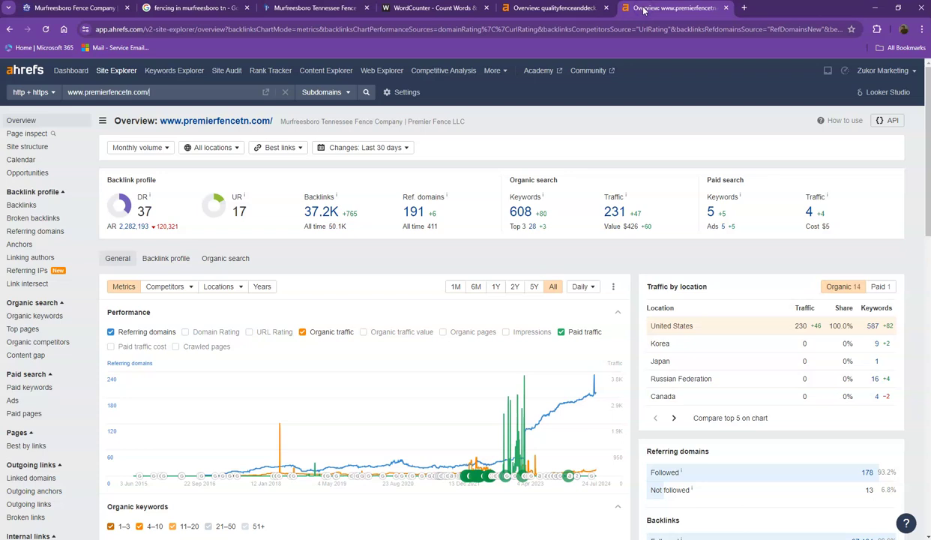
pyautogui.click(539, 9)
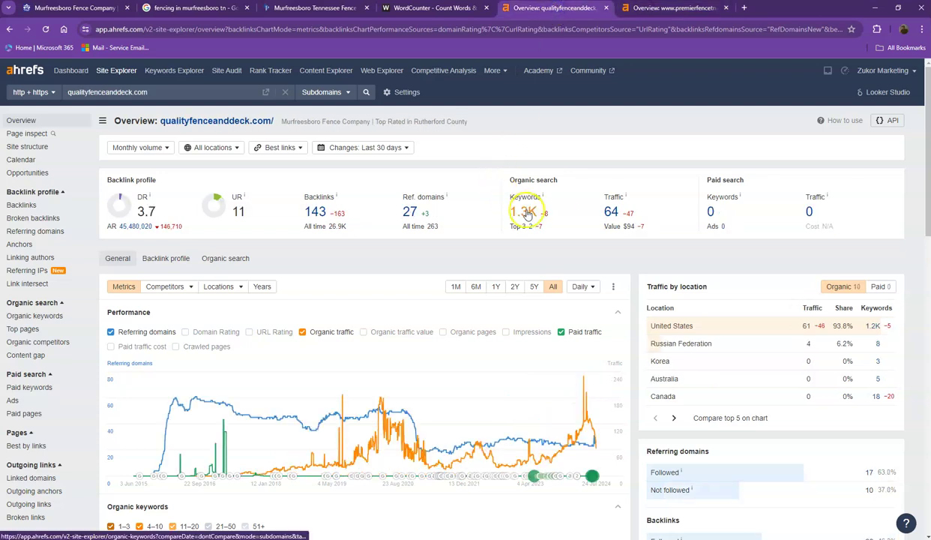
pyautogui.click(655, 9)
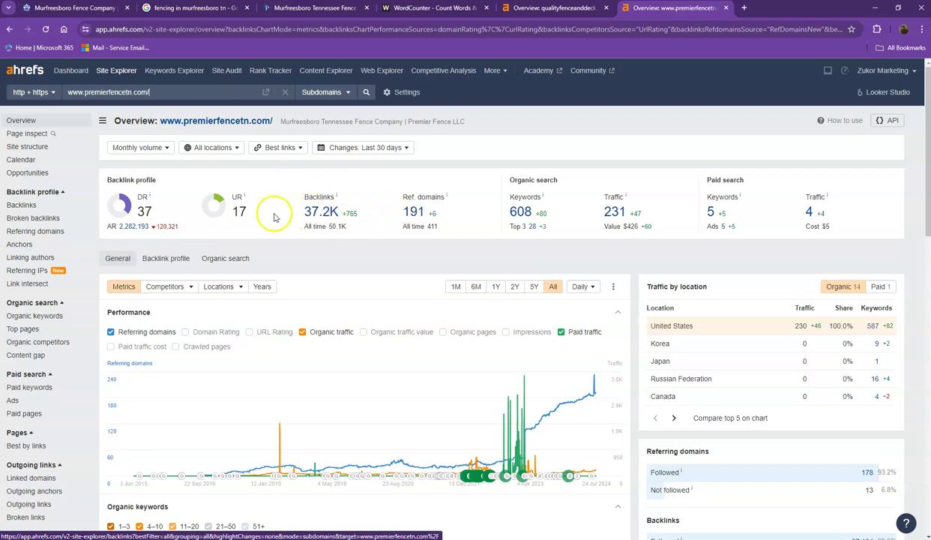
pyautogui.click(558, 10)
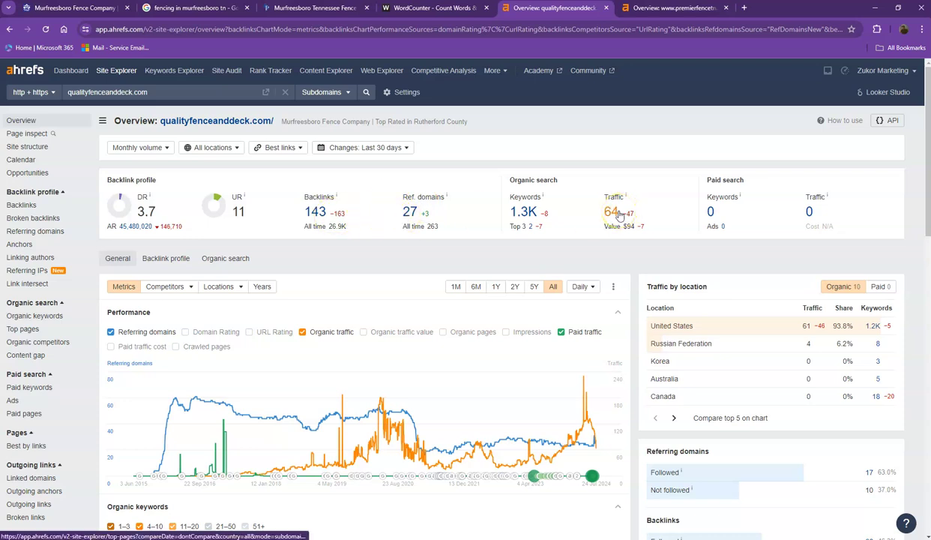
pyautogui.click(659, 8)
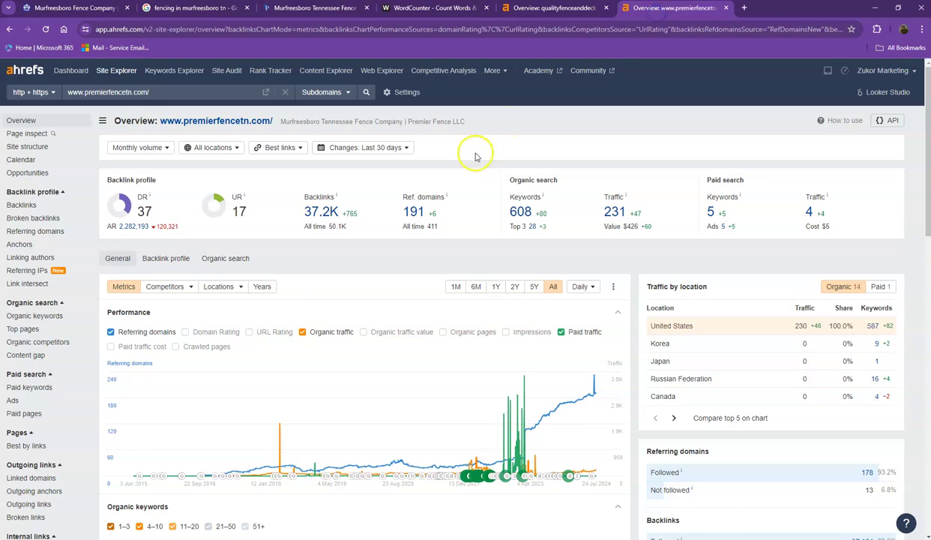
# Open the referring domains and organic keywords reports for premierfencetn.com in separate tabs and view each one.
pyautogui.rightClick(413, 211)
pyautogui.click(422, 219)
pyautogui.rightClick(525, 217)
pyautogui.click(530, 223)
pyautogui.click(665, 10)
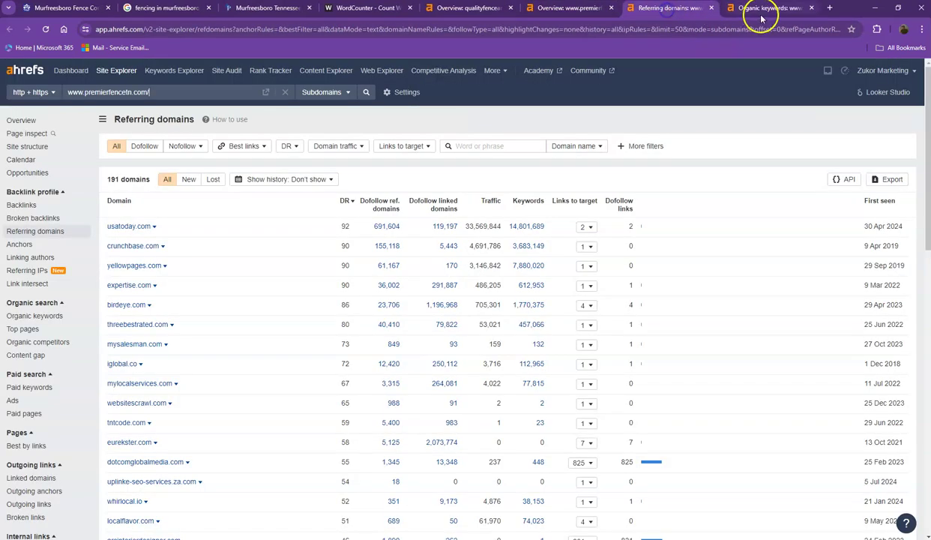
pyautogui.click(752, 10)
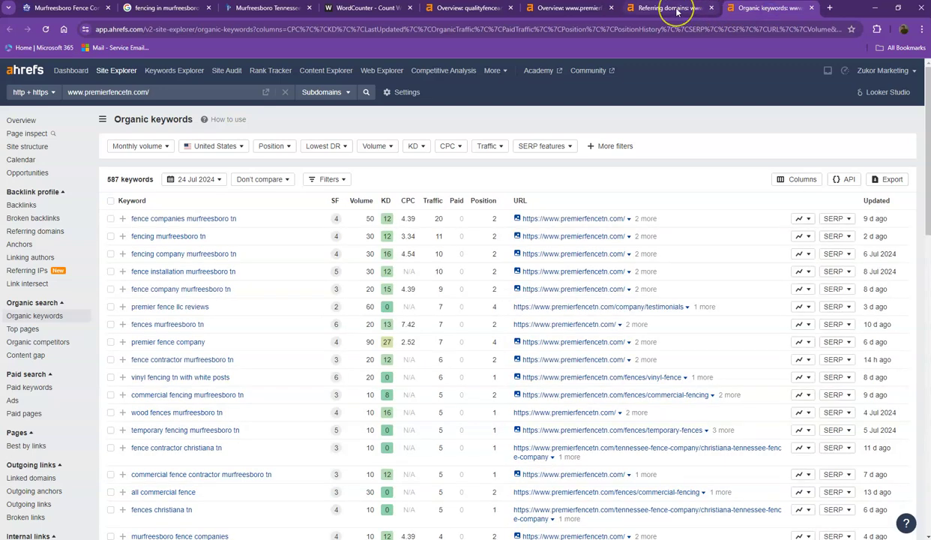
# Examine the first two pages of referring domains linking to premierfencetn.com.
pyautogui.click(677, 11)
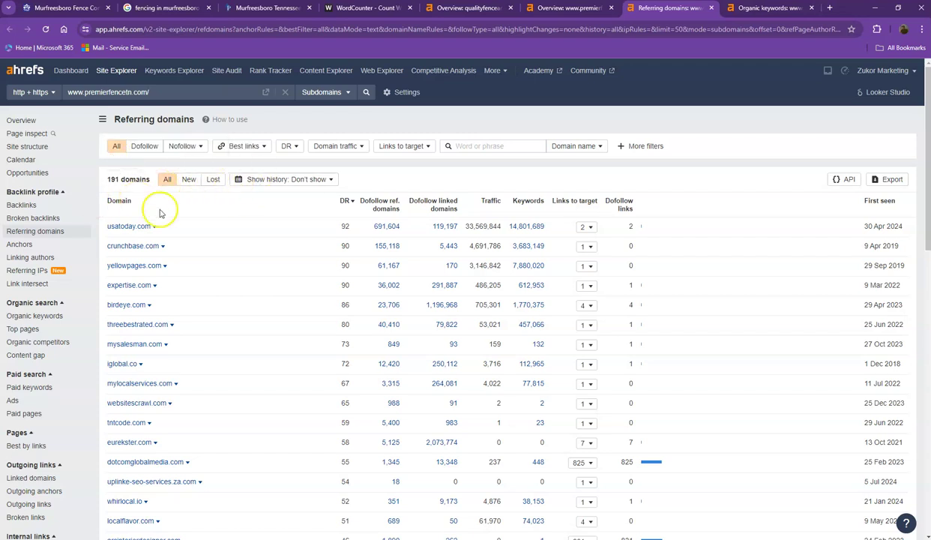
pyautogui.scroll(-2, 204, 221)
pyautogui.scroll(-2, 205, 227)
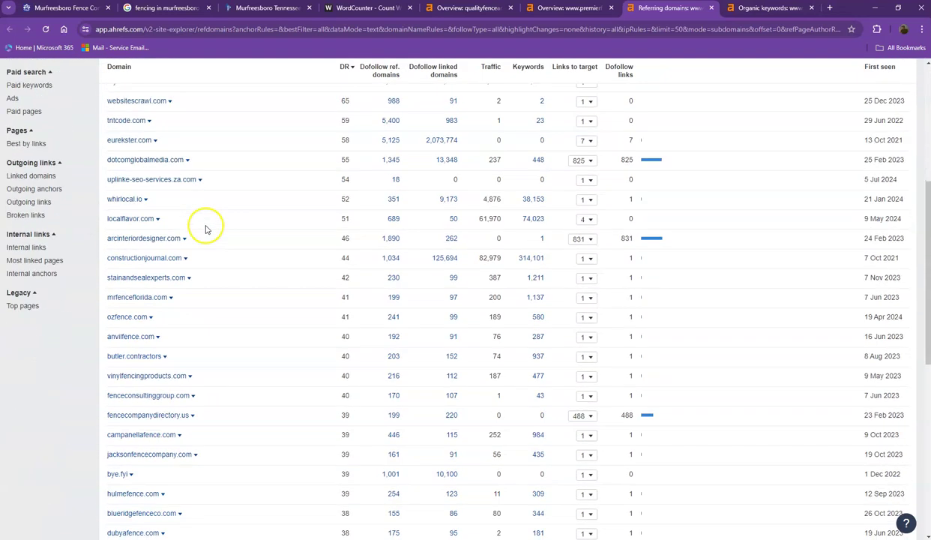
pyautogui.scroll(-1, 205, 229)
pyautogui.scroll(-4, 206, 232)
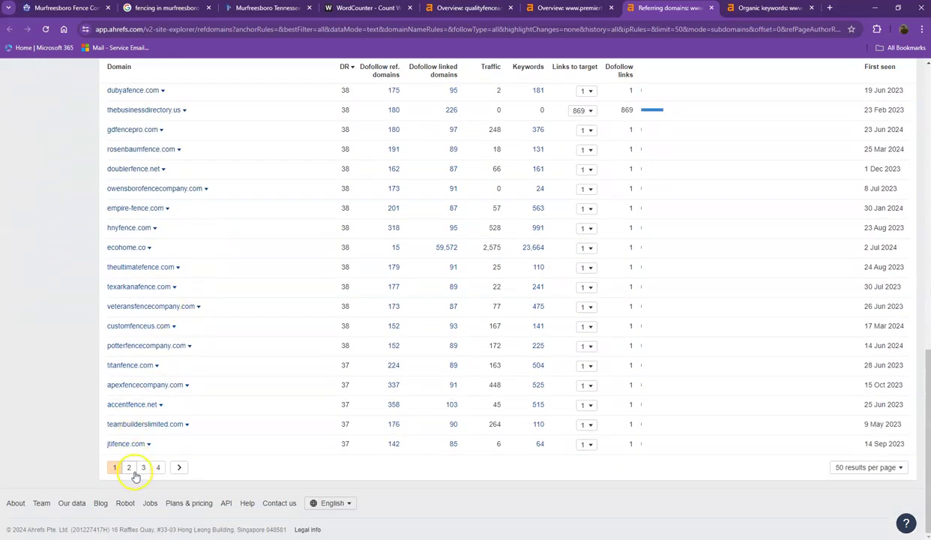
pyautogui.click(131, 471)
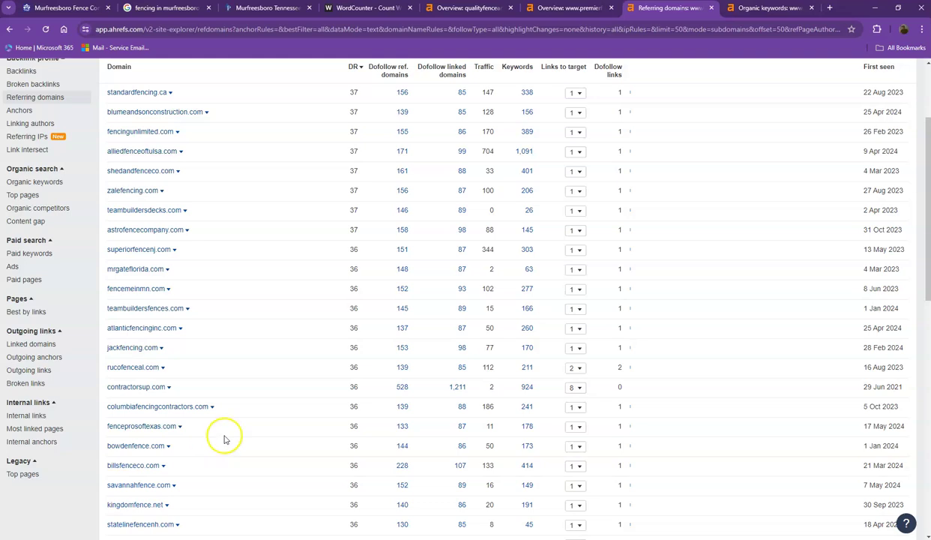
pyautogui.scroll(-5, 224, 439)
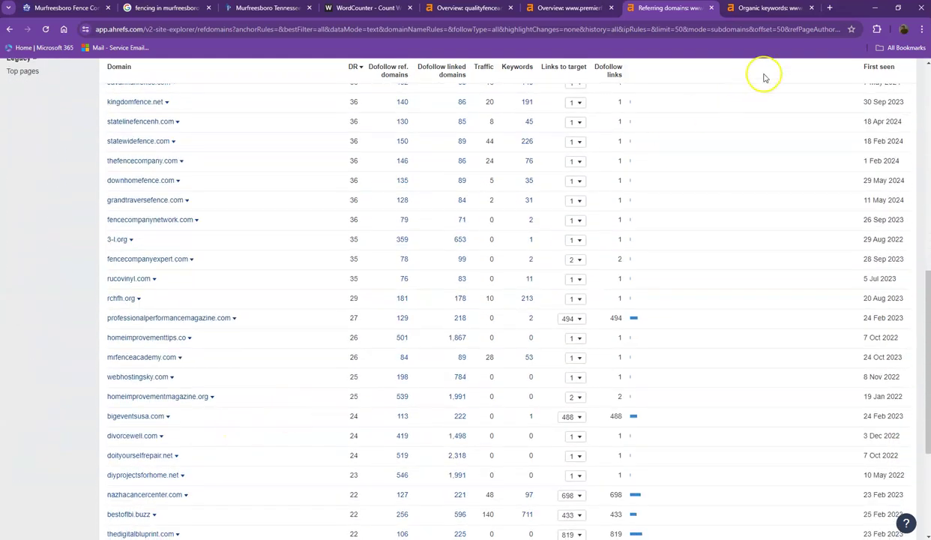
# Examine the first three pages of organic keywords for premierfencetn.com, including their positions and ranking URLs.
pyautogui.click(769, 9)
pyautogui.scroll(-1, 210, 268)
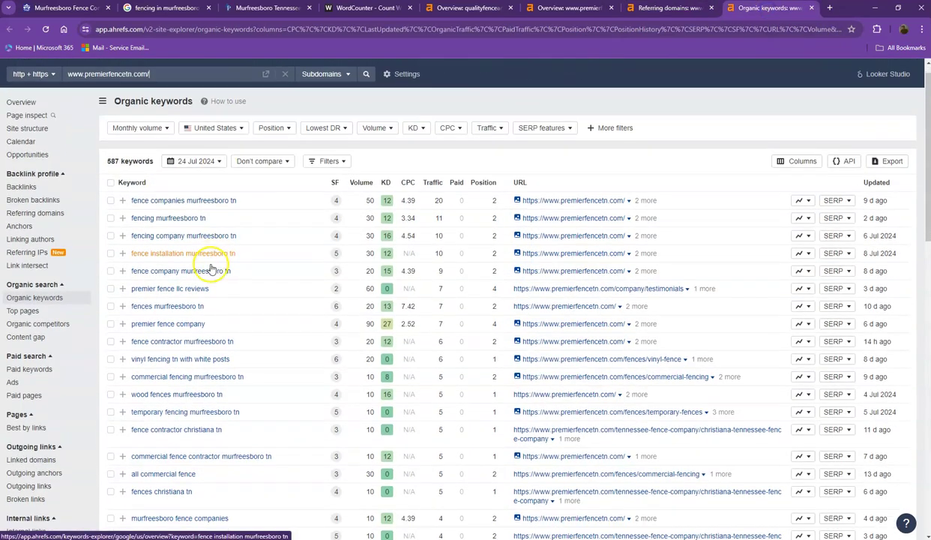
pyautogui.scroll(-6, 211, 268)
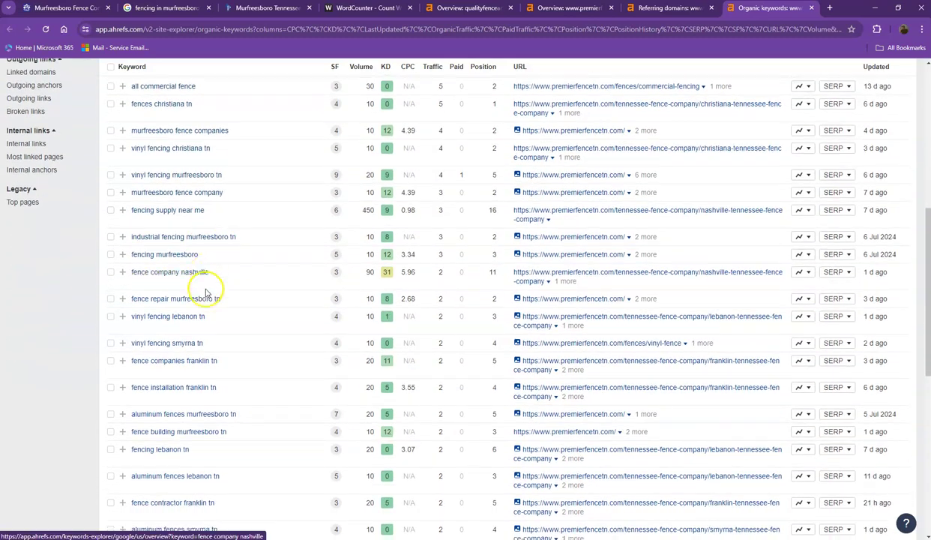
pyautogui.scroll(-7, 206, 292)
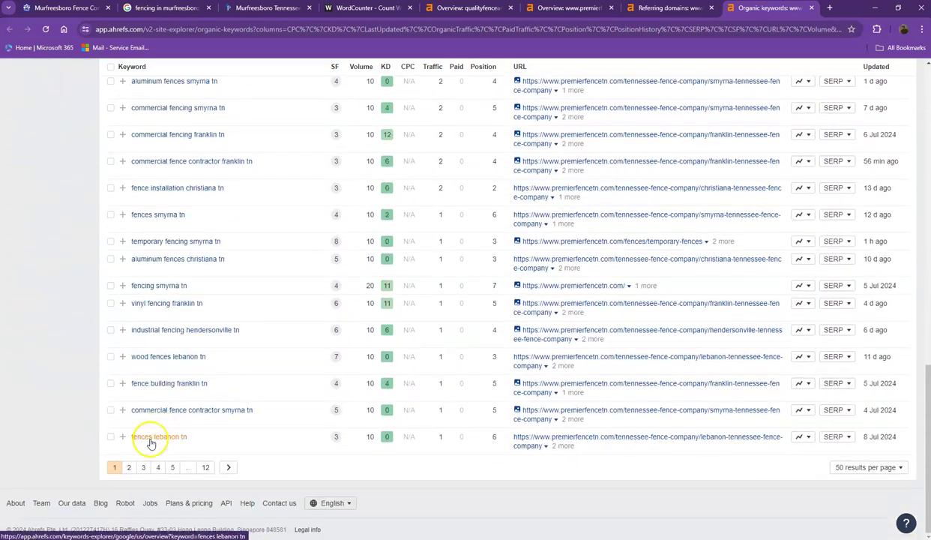
pyautogui.click(129, 468)
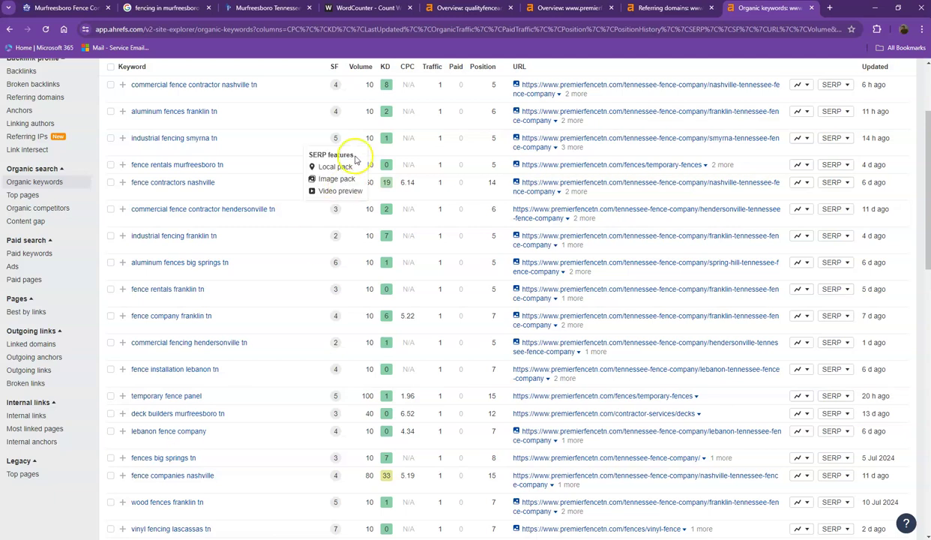
pyautogui.scroll(-2, 364, 292)
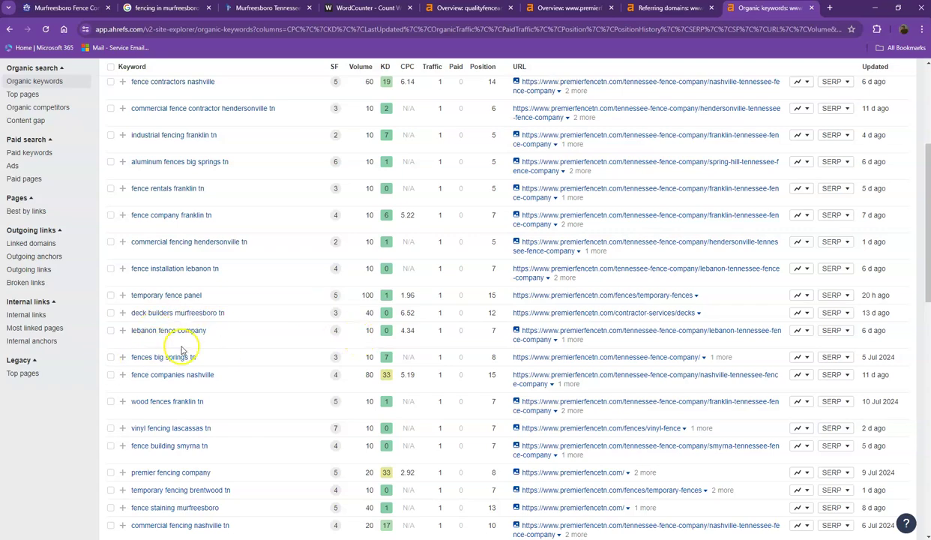
pyautogui.scroll(-4, 180, 360)
pyautogui.scroll(-3, 178, 366)
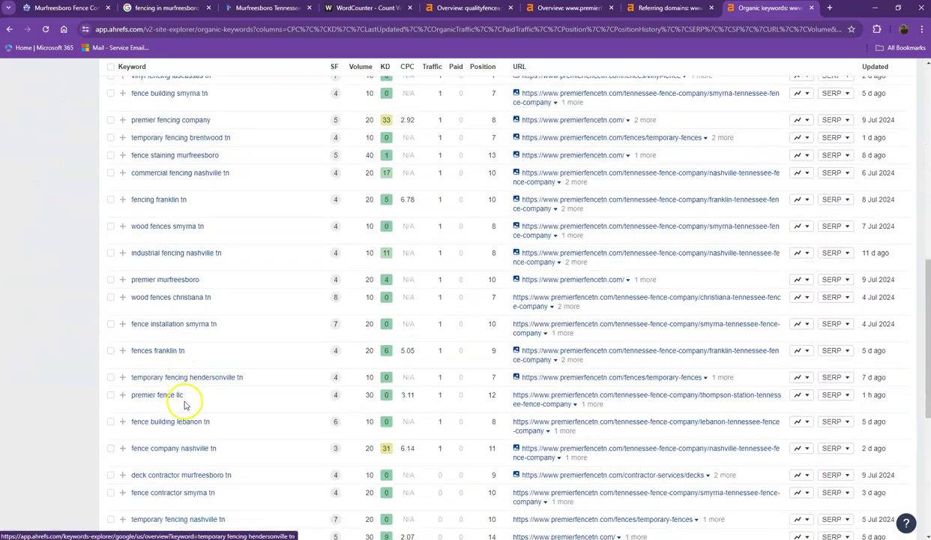
pyautogui.scroll(-7, 180, 375)
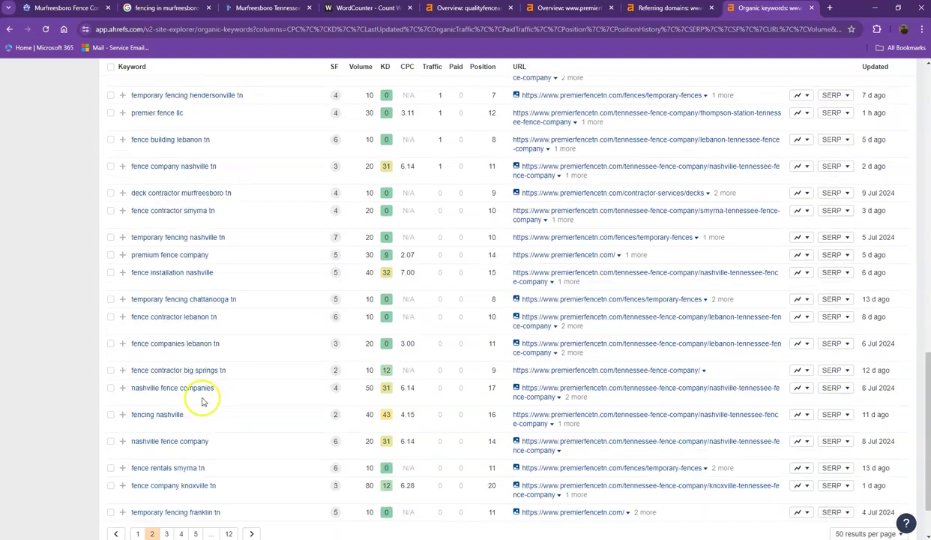
pyautogui.click(168, 467)
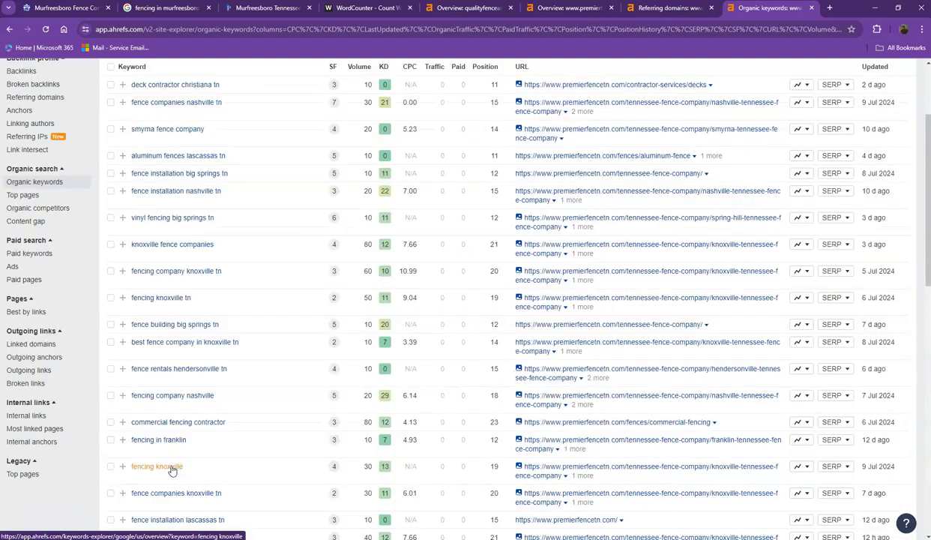
pyautogui.scroll(3, 299, 402)
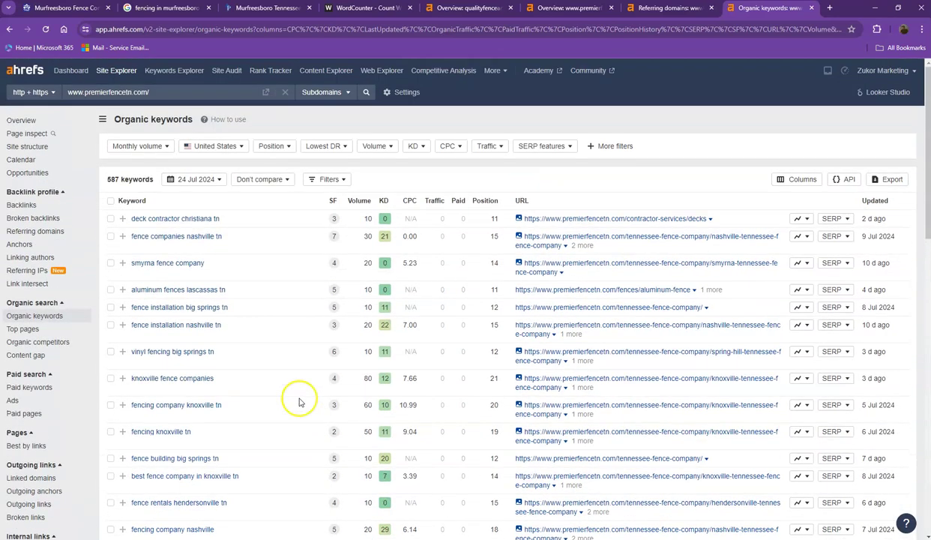
pyautogui.scroll(-10, 299, 403)
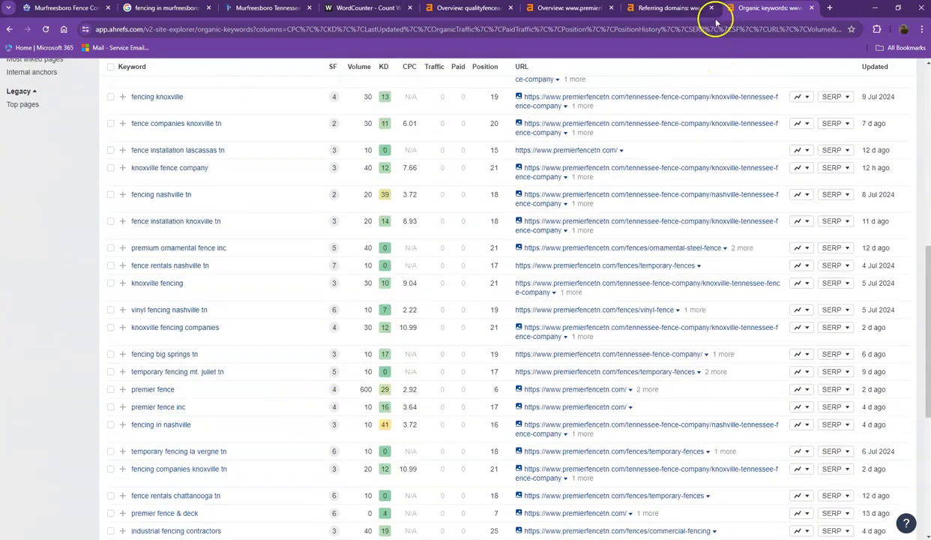
# Close the referring domains and organic keywords reports and go back to the introduction on the Quality Fence & Deck homepage.
pyautogui.click(712, 9)
pyautogui.click(711, 9)
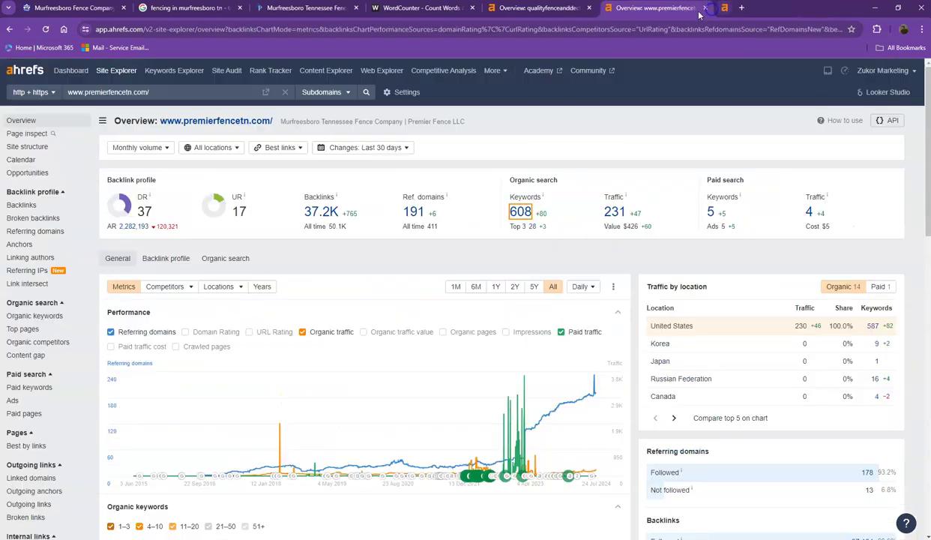
pyautogui.click(52, 7)
pyautogui.scroll(-3, 177, 228)
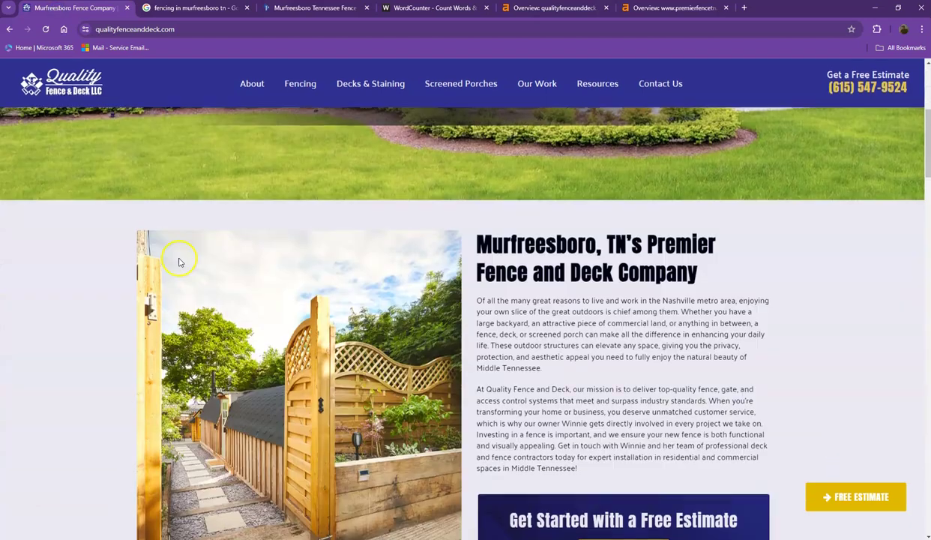
# Look up the file name of the Fencing service image on the homepage by starting to save it, without keeping a copy.
pyautogui.scroll(-1, 255, 264)
pyautogui.rightClick(255, 197)
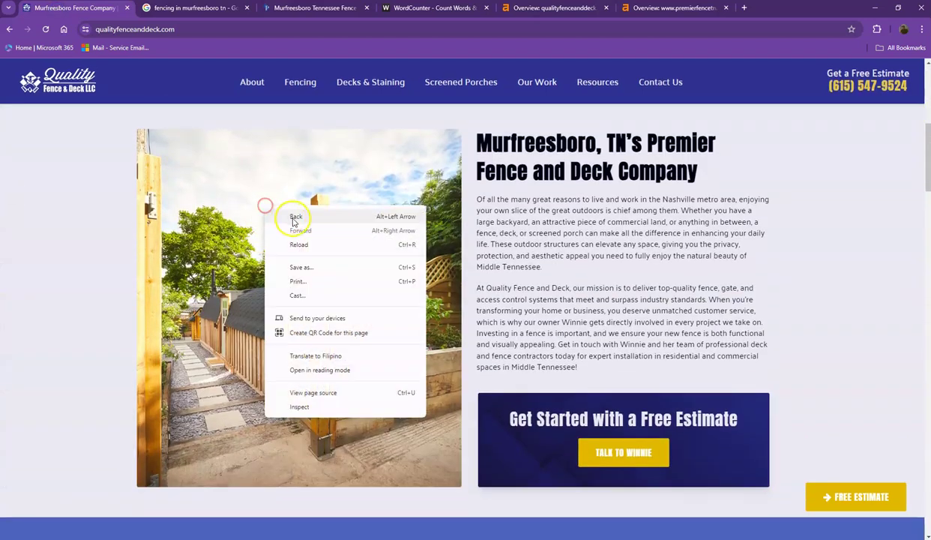
pyautogui.click(96, 193)
pyautogui.scroll(-5, 120, 233)
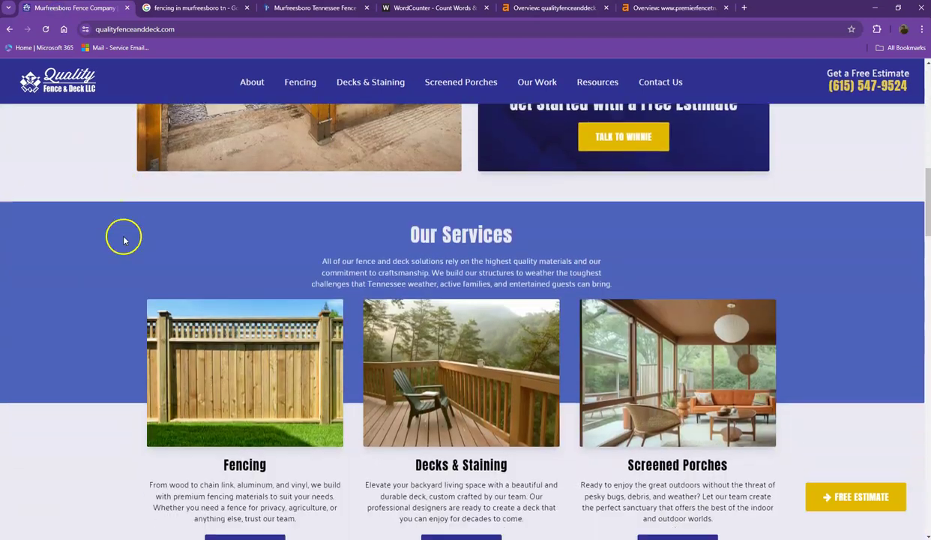
pyautogui.rightClick(219, 261)
pyautogui.click(248, 285)
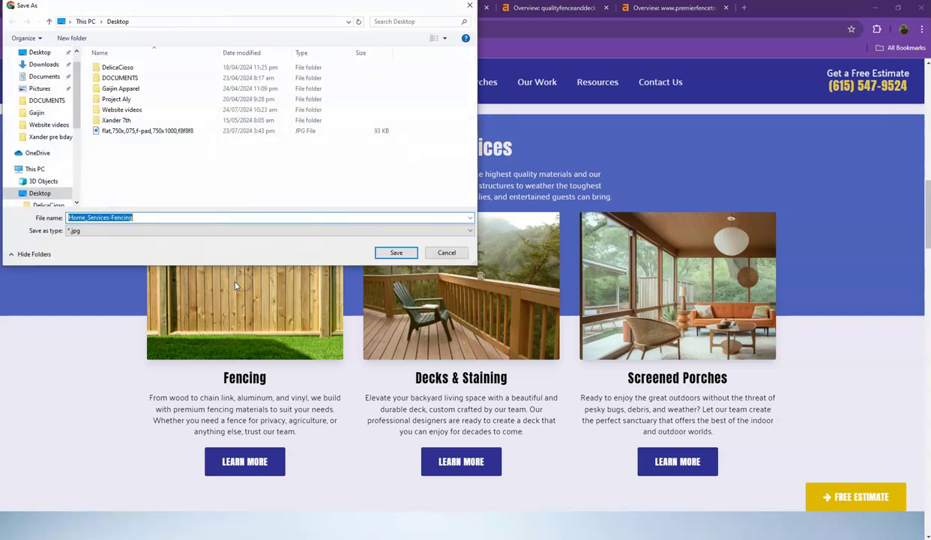
pyautogui.click(162, 217)
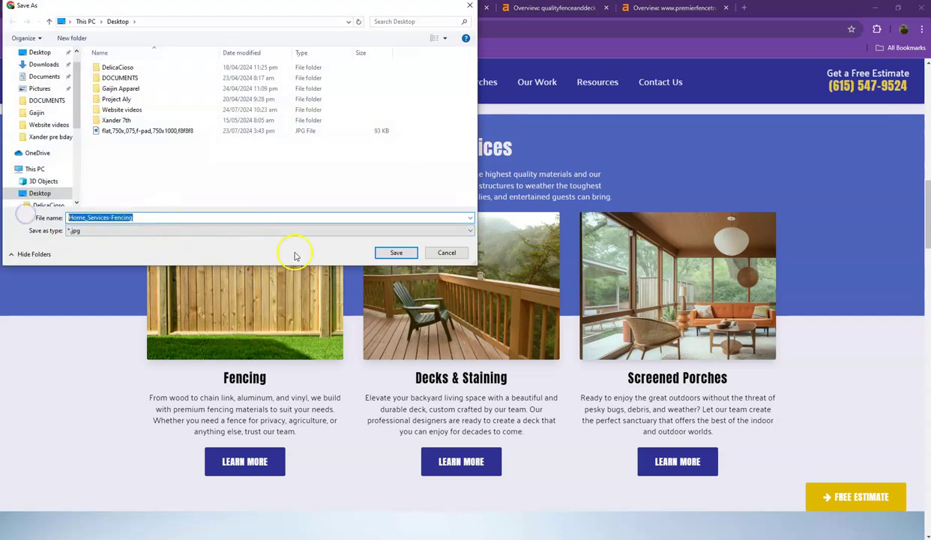
pyautogui.click(447, 252)
# Look up the Decks & Staining image's file name by starting to save it, cancel the save, and review the Our Services section.
pyautogui.rightClick(425, 256)
pyautogui.click(452, 278)
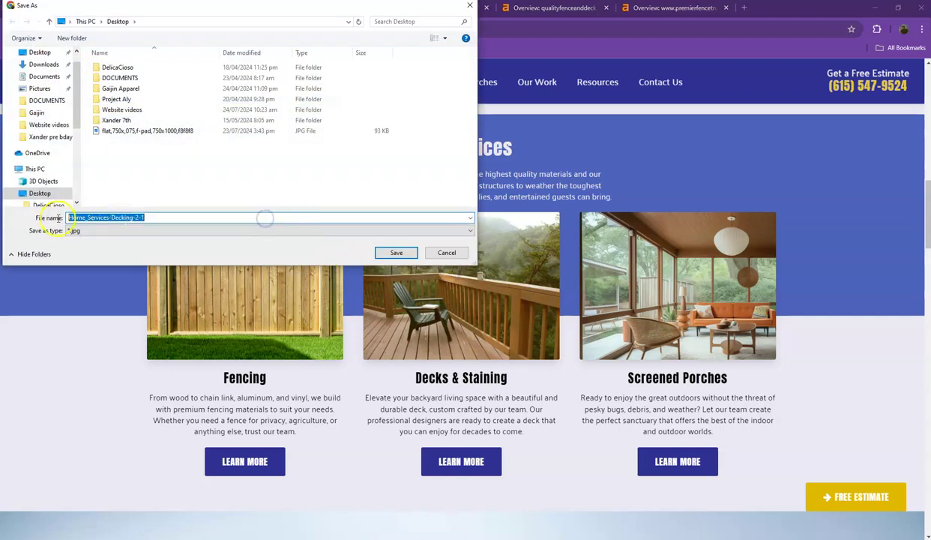
pyautogui.click(447, 252)
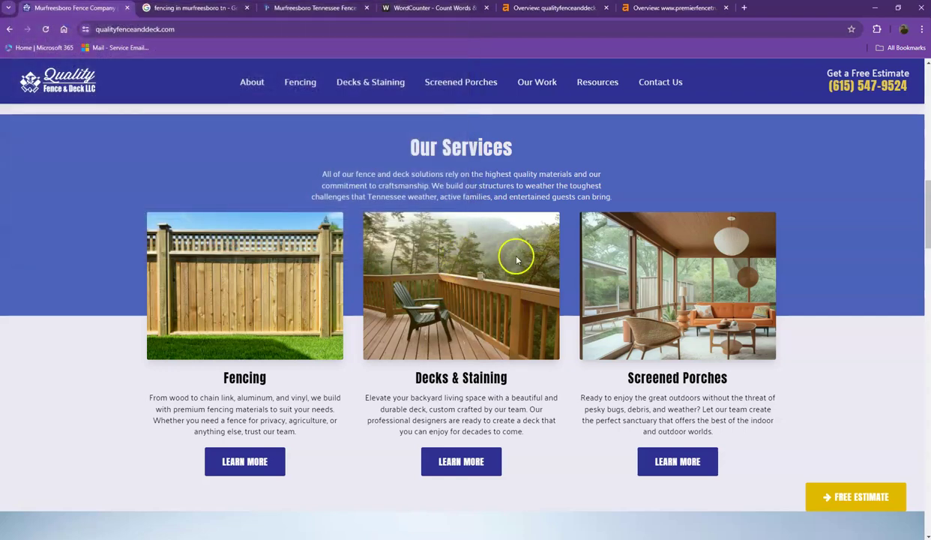
pyautogui.scroll(-5, 380, 262)
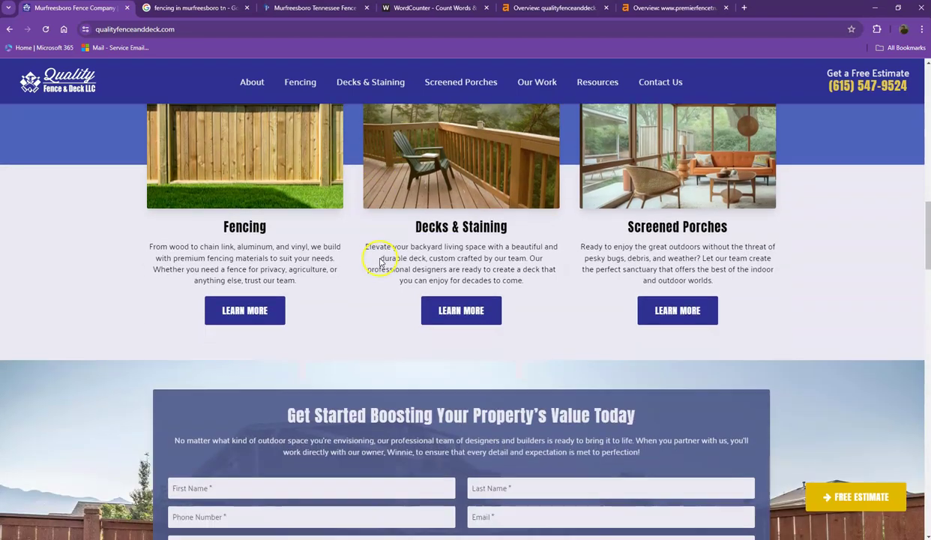
pyautogui.scroll(4, 362, 254)
pyautogui.scroll(2, 307, 246)
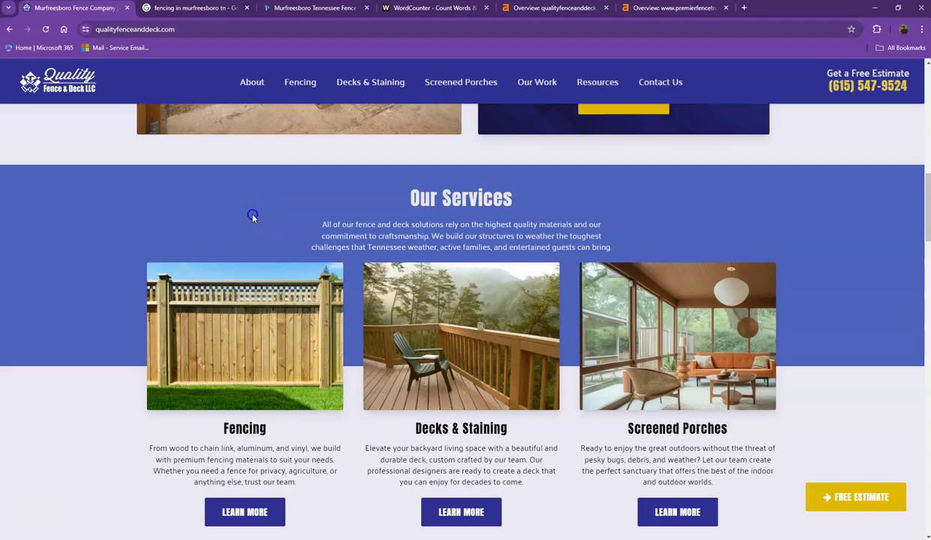
# Copy the entire Quality Fence & Deck homepage text into WordCounter in place of the existing text and check the word count.
pyautogui.hotkey('ctrl', 'a')
pyautogui.hotkey('ctrl', 'c')
pyautogui.click(412, 8)
pyautogui.hotkey('ctrl', 'a')
pyautogui.hotkey('ctrl', 'v')
pyautogui.scroll(20, 297, 255)
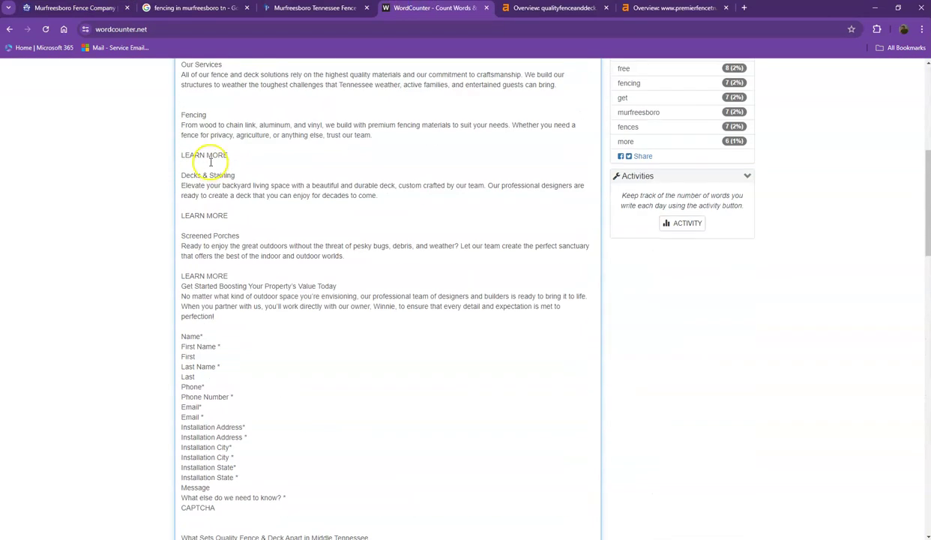
pyautogui.moveTo(180, 110); pyautogui.dragTo(258, 110)
pyautogui.click(270, 111)
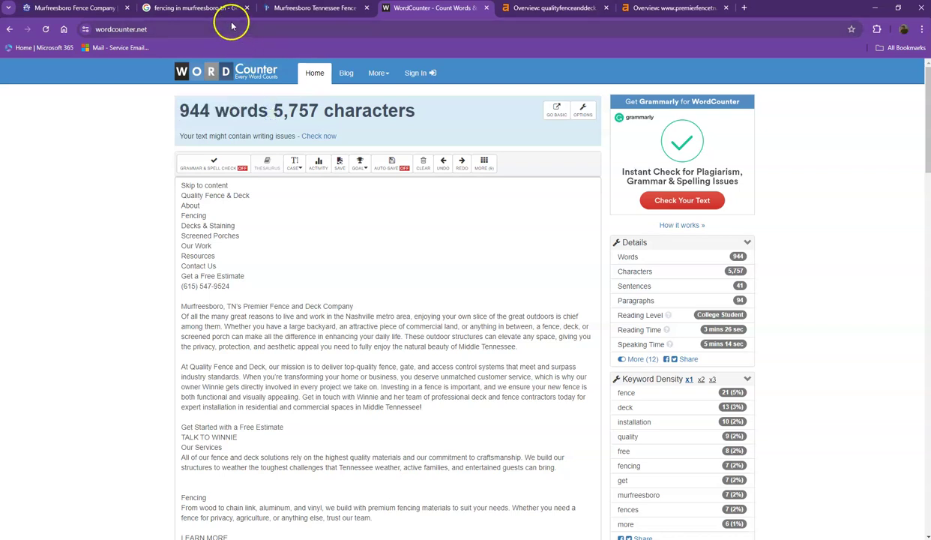
# Examine the Google results for "fencing in murfreesboro tn", including the organic listings, the Yelp entry and the local business listings.
pyautogui.click(213, 8)
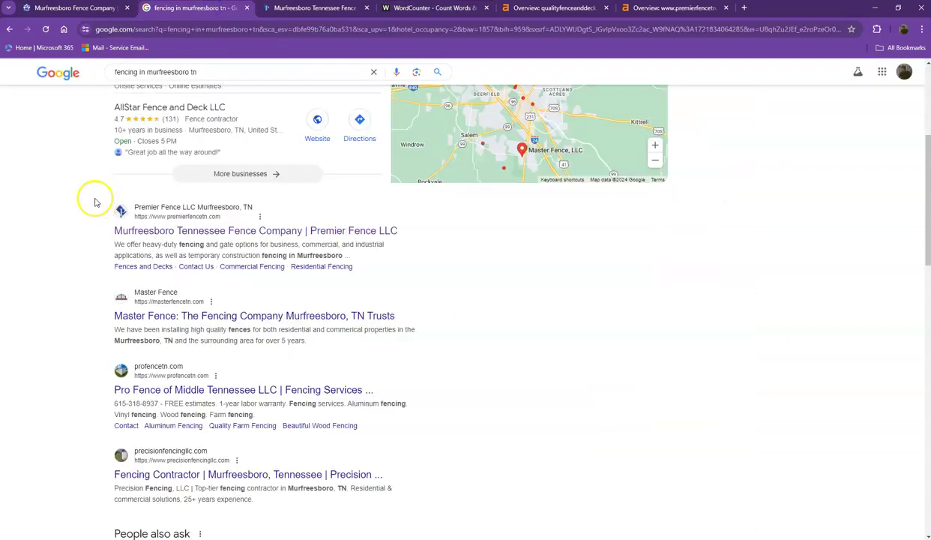
pyautogui.scroll(-2, 84, 233)
pyautogui.scroll(-4, 84, 232)
pyautogui.moveTo(341, 356); pyautogui.dragTo(268, 292)
pyautogui.scroll(-4, 297, 345)
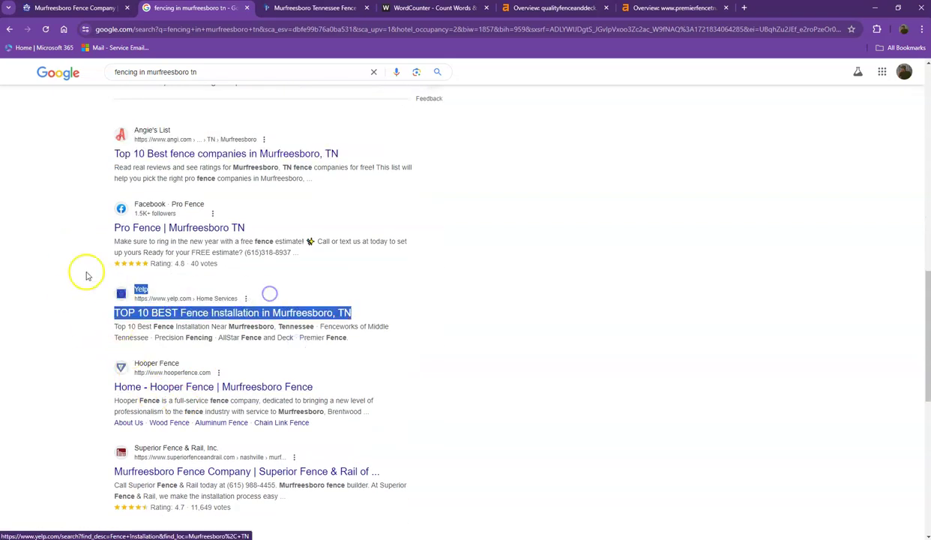
pyautogui.click(64, 252)
pyautogui.scroll(3, 98, 308)
pyautogui.scroll(8, 97, 309)
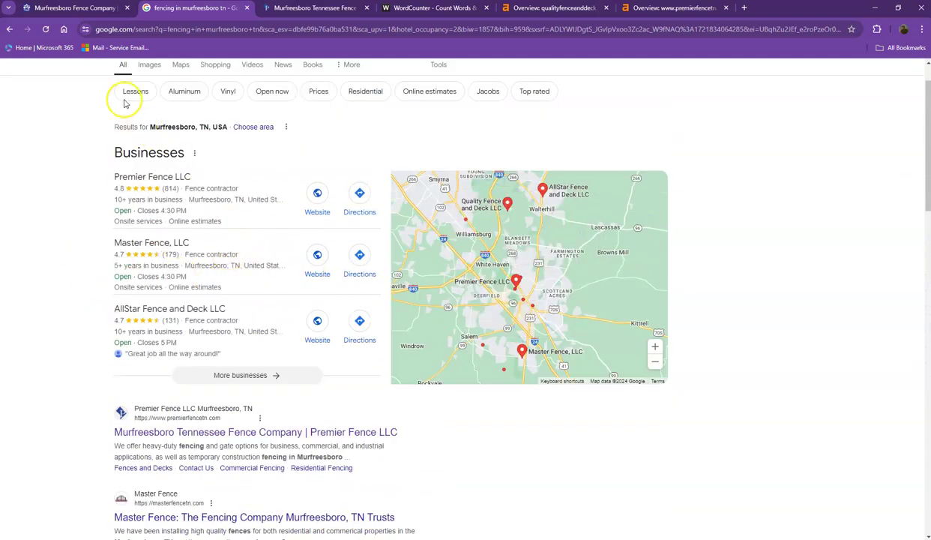
# Return to the Quality Fence & Deck homepage, clear the text selection and view the hero banner.
pyautogui.click(86, 9)
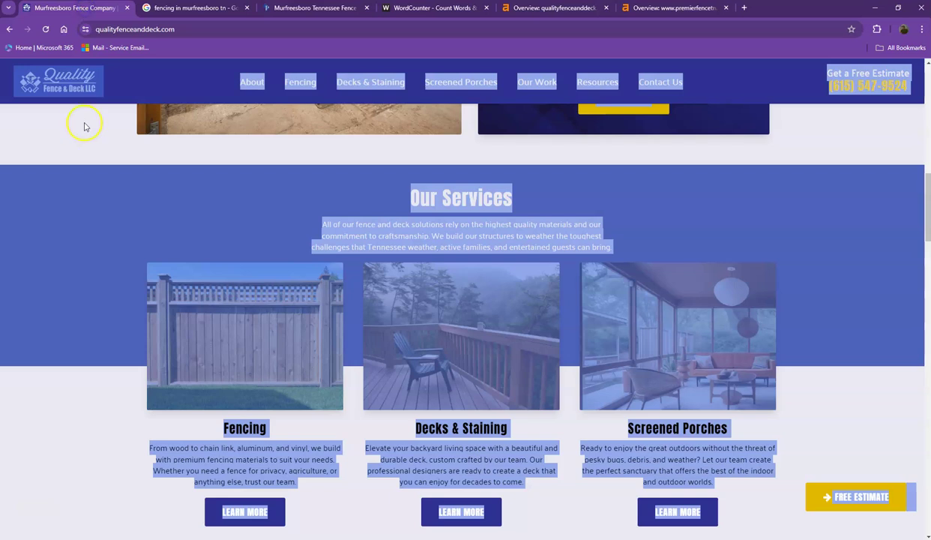
pyautogui.click(84, 174)
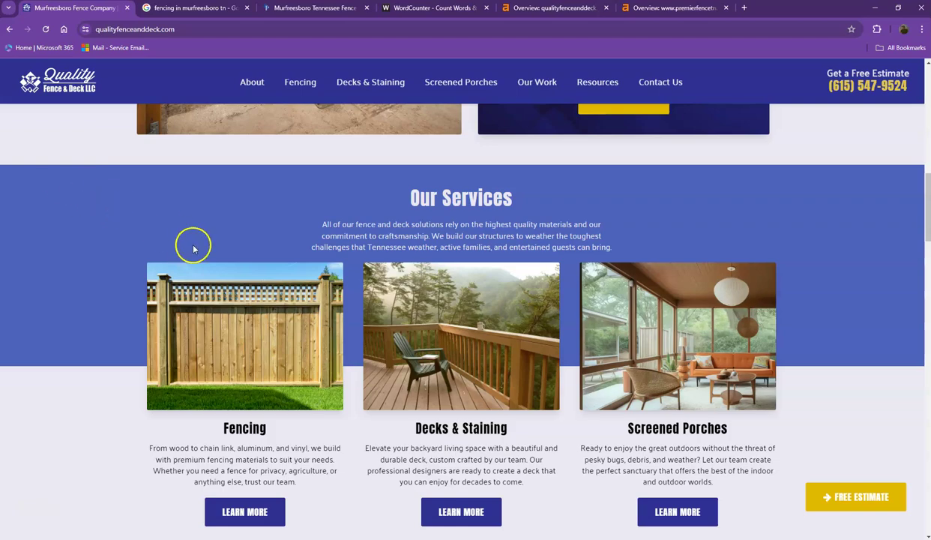
pyautogui.scroll(3, 169, 298)
pyautogui.scroll(8, 169, 299)
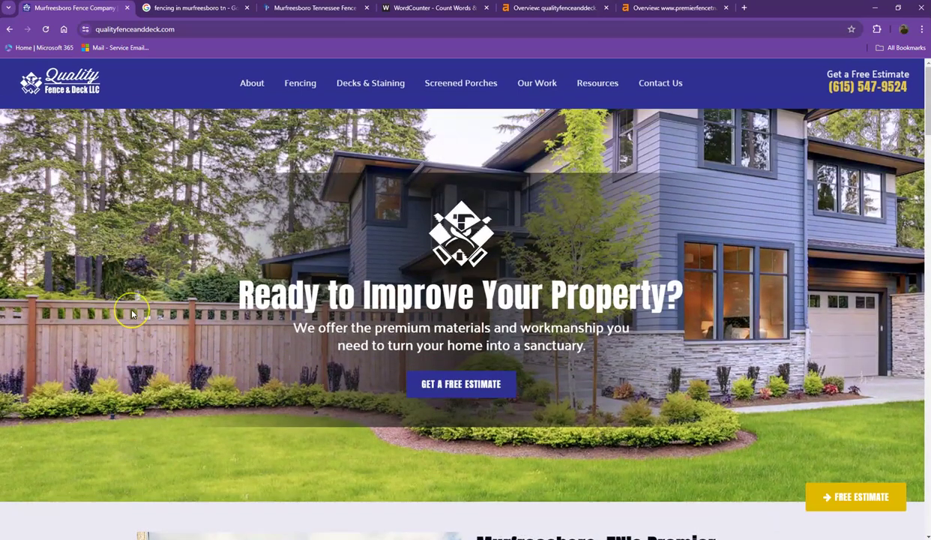